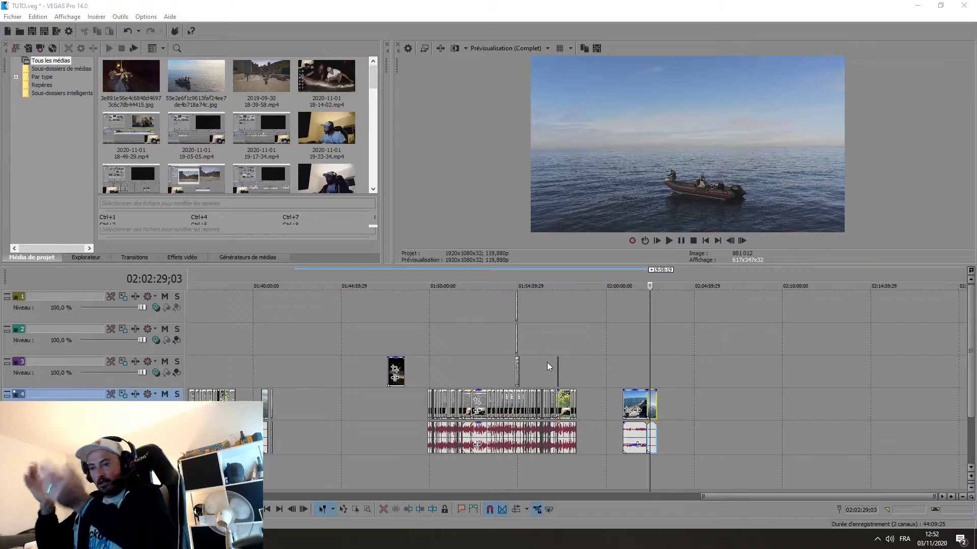
Move the onboard fishing clip and the drone clip of the boat earlier on track 4, keeping them end to end.
{"action": "scroll", "coordinate": [560, 311], "scroll_direction": "up", "scroll_amount": 3}
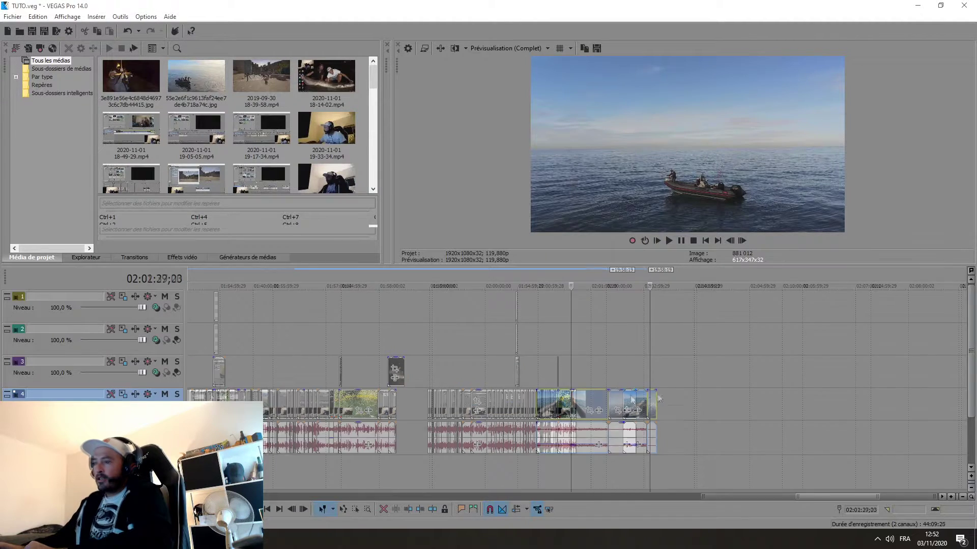
{"action": "left_click", "coordinate": [612, 407]}
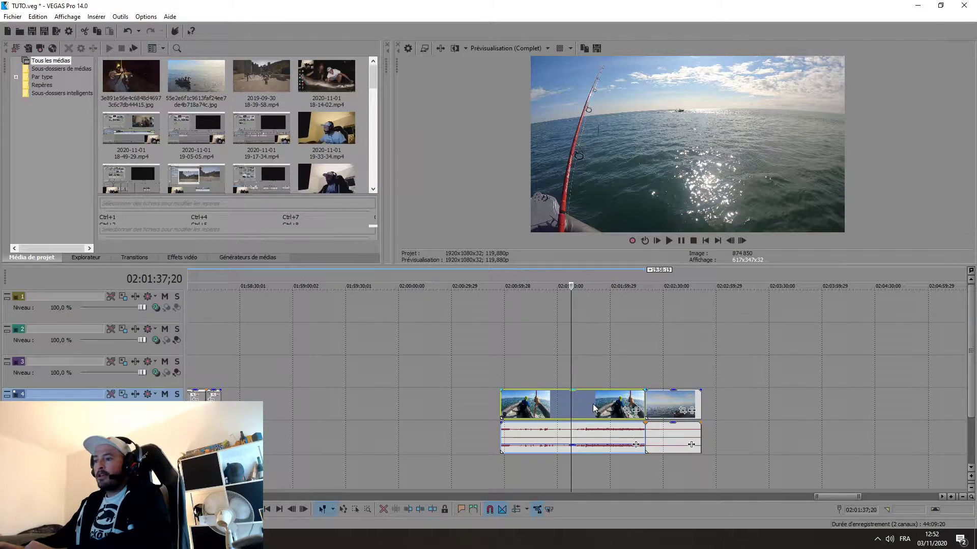
{"action": "left_click_drag", "start_coordinate": [612, 411], "coordinate": [578, 407]}
{"action": "left_click", "coordinate": [652, 402]}
{"action": "left_click_drag", "start_coordinate": [652, 400], "coordinate": [617, 401]}
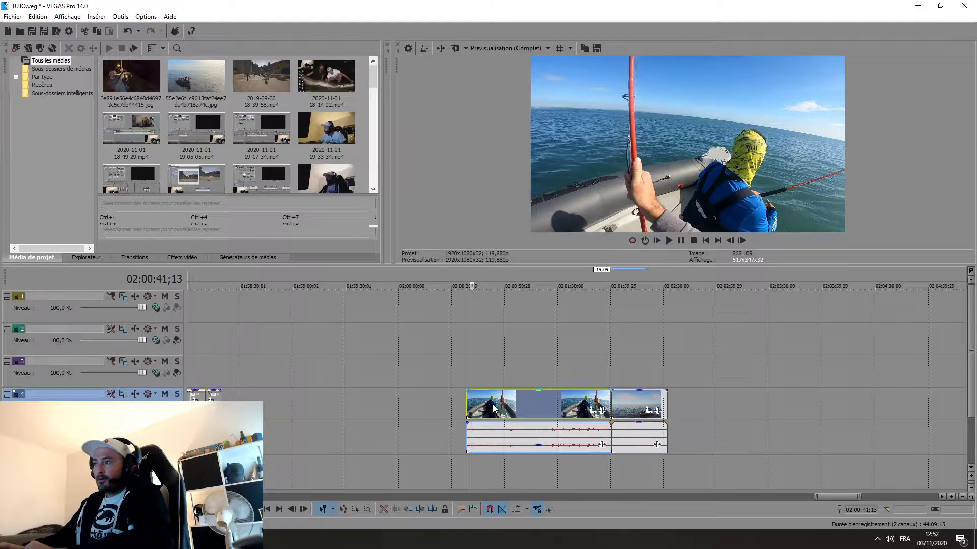
Enlarge the video preview and examine the onboard fishing clip on track 4 at several points.
{"action": "left_click", "coordinate": [520, 401]}
{"action": "left_click", "coordinate": [535, 401]}
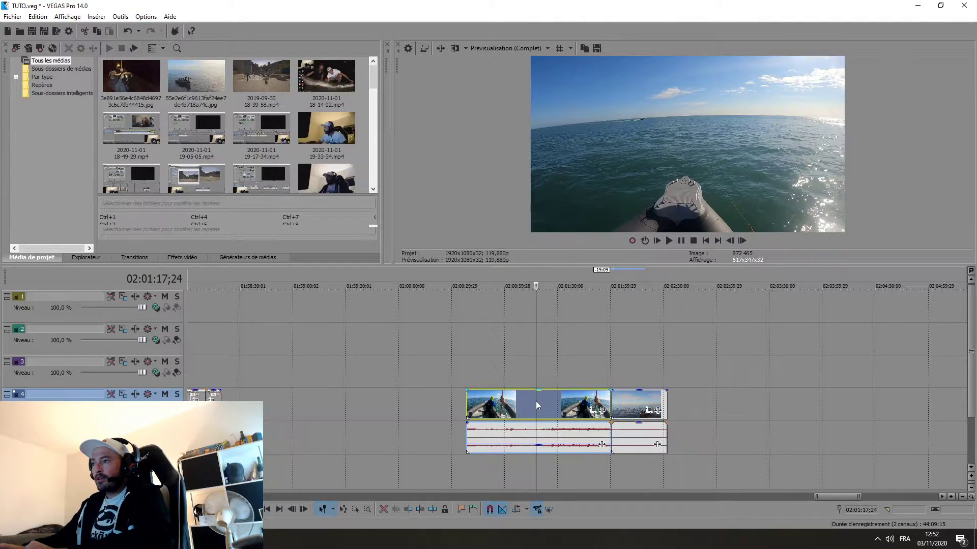
{"action": "left_click", "coordinate": [549, 402]}
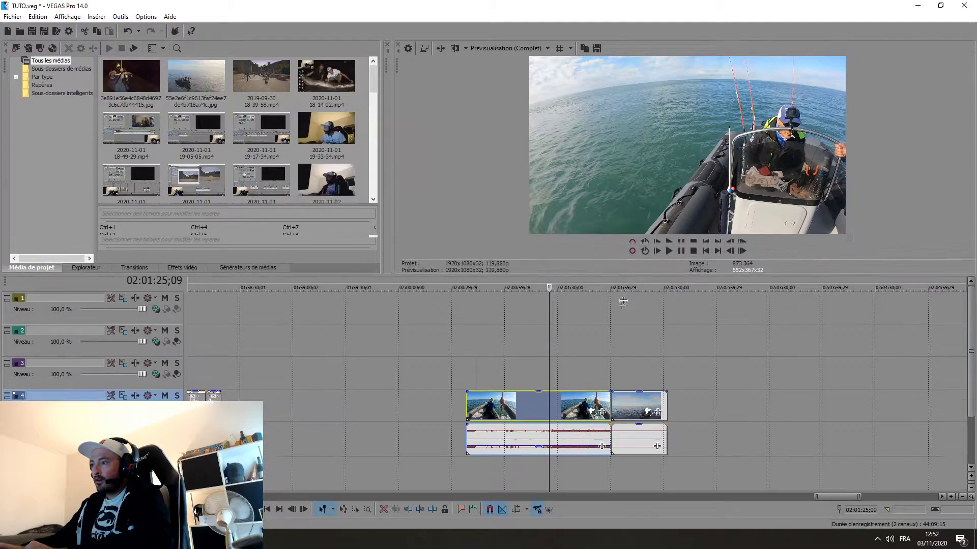
{"action": "left_click_drag", "start_coordinate": [628, 264], "coordinate": [628, 346]}
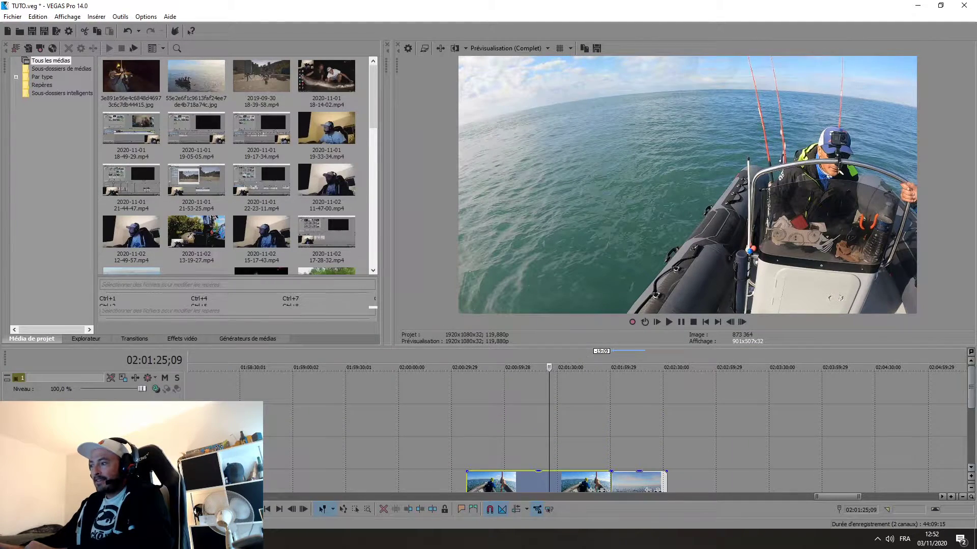
{"action": "scroll", "coordinate": [971, 394], "scroll_direction": "down", "scroll_amount": 1}
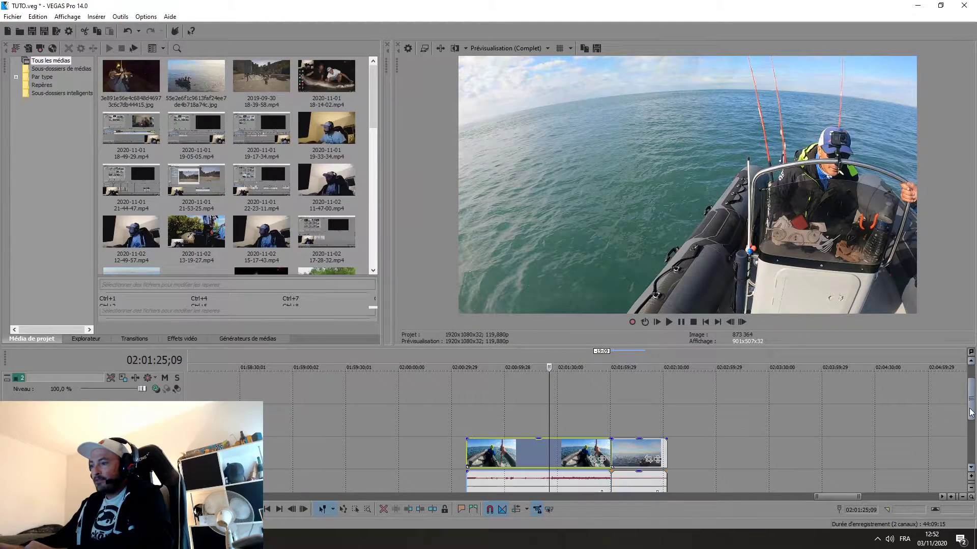
{"action": "left_click", "coordinate": [565, 454]}
{"action": "left_click", "coordinate": [572, 451]}
{"action": "left_click", "coordinate": [578, 452]}
{"action": "left_click", "coordinate": [590, 451]}
Examine the drone clip of the boat at several points, and reduce the preview to give the tracks more room.
{"action": "left_click", "coordinate": [617, 449]}
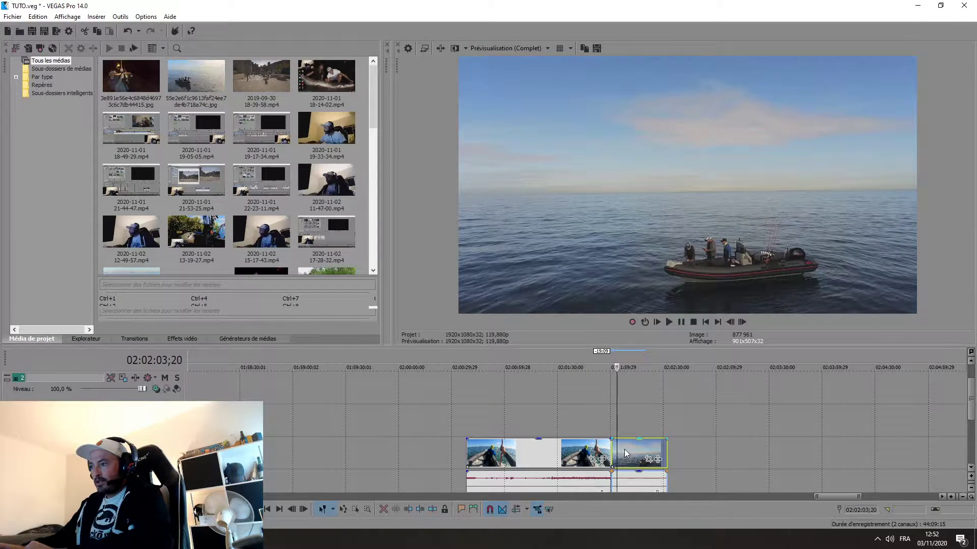
{"action": "left_click", "coordinate": [624, 449]}
{"action": "left_click", "coordinate": [634, 448]}
{"action": "left_click", "coordinate": [639, 450]}
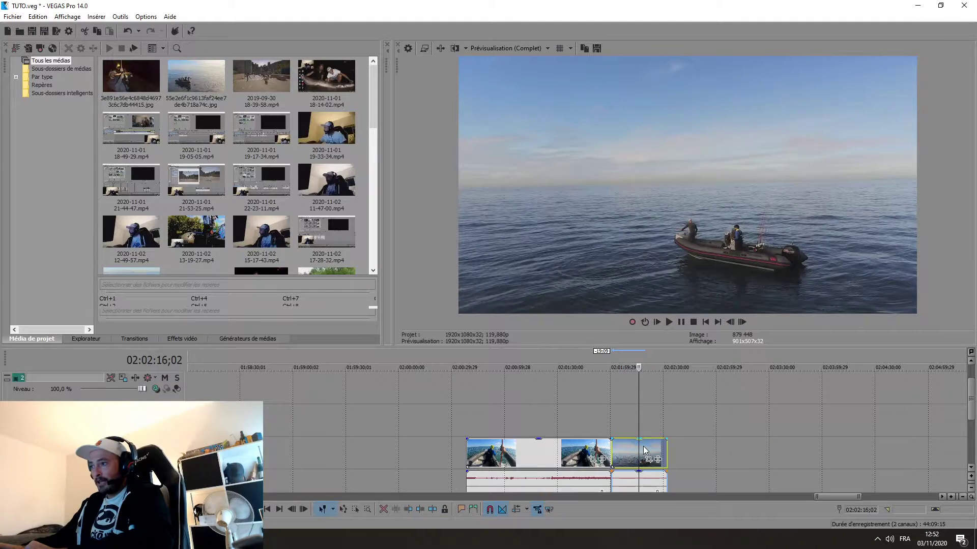
{"action": "left_click", "coordinate": [654, 451]}
{"action": "scroll", "coordinate": [622, 450], "scroll_direction": "down", "scroll_amount": 3}
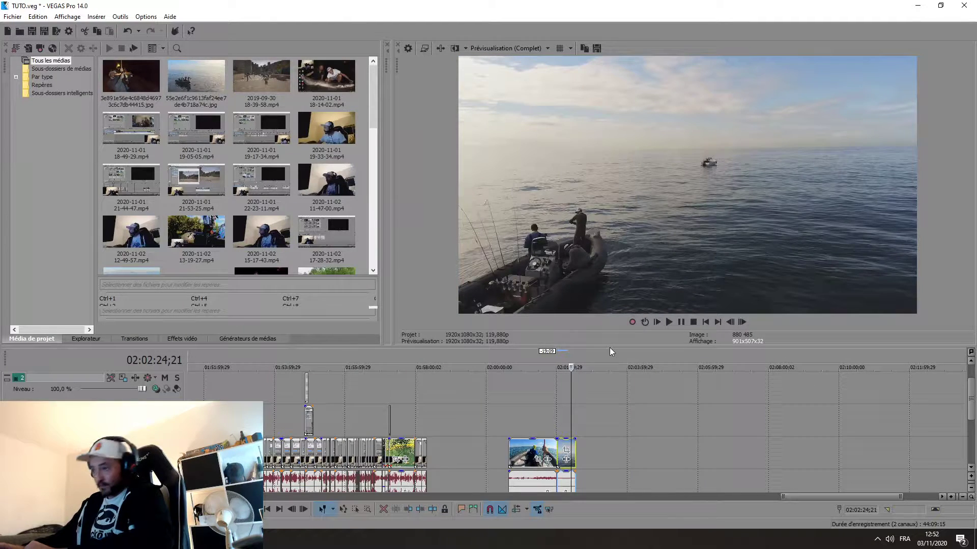
{"action": "left_click_drag", "start_coordinate": [613, 346], "coordinate": [593, 289]}
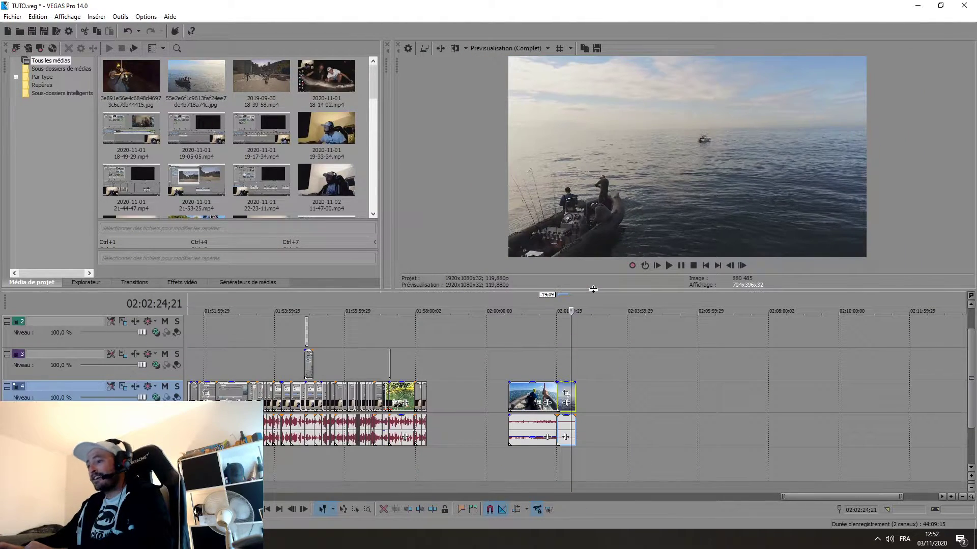
Move the drone clip's video from track 4 up to track 3, keeping its start at the end of the onboard clip.
{"action": "left_click", "coordinate": [534, 396]}
{"action": "scroll", "coordinate": [570, 396], "scroll_direction": "up", "scroll_amount": 4}
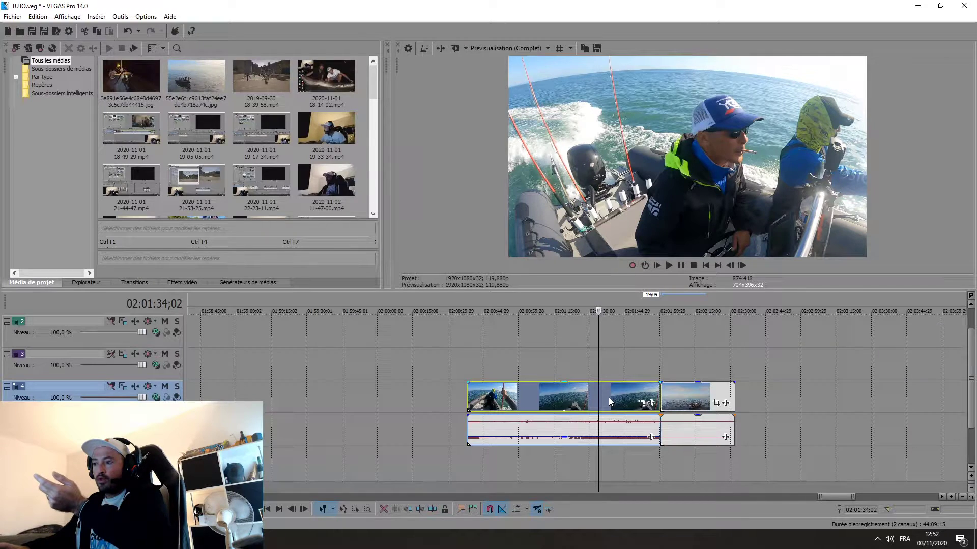
{"action": "left_click", "coordinate": [690, 397]}
{"action": "left_click_drag", "start_coordinate": [679, 398], "coordinate": [681, 363]}
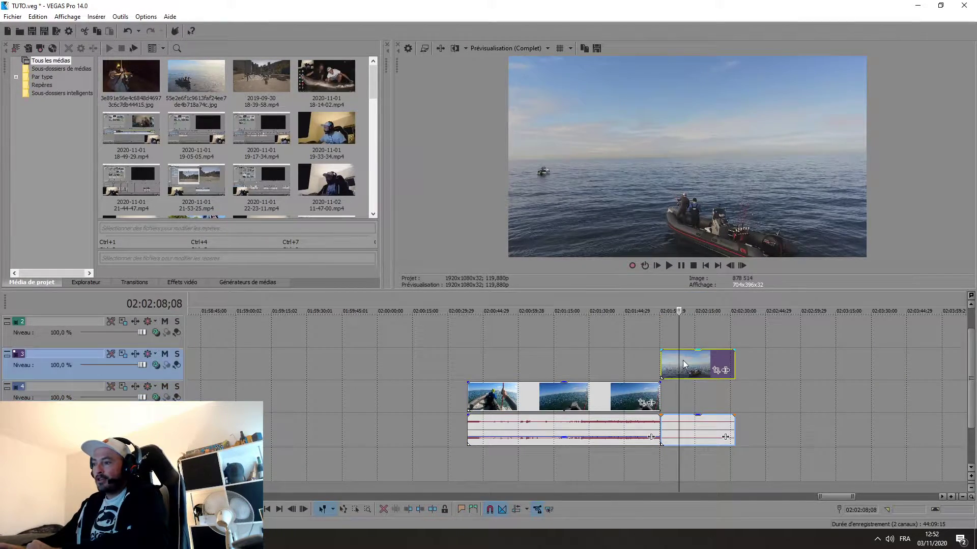
{"action": "left_click", "coordinate": [696, 363]}
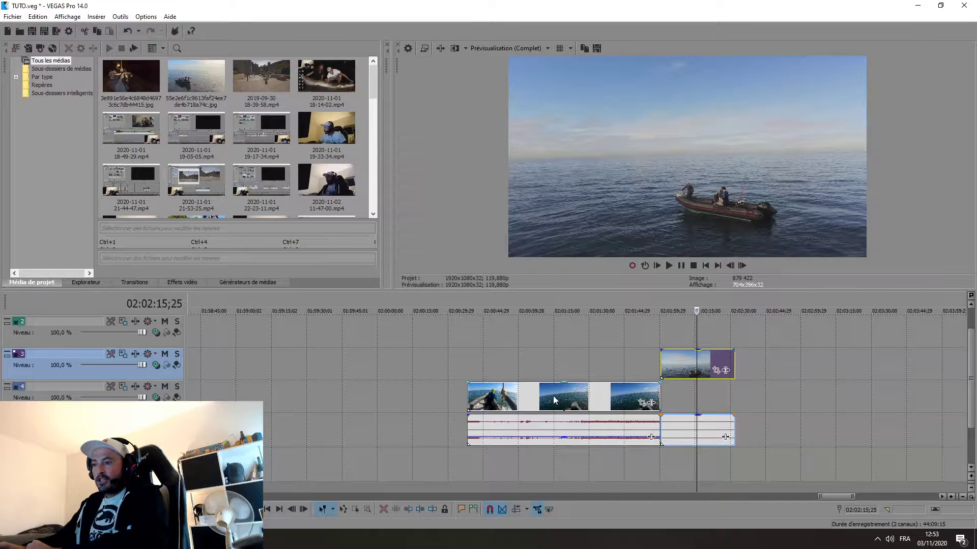
Compare the onboard footage on track 4 with the drone footage on track 3 at several points.
{"action": "left_click", "coordinate": [478, 395]}
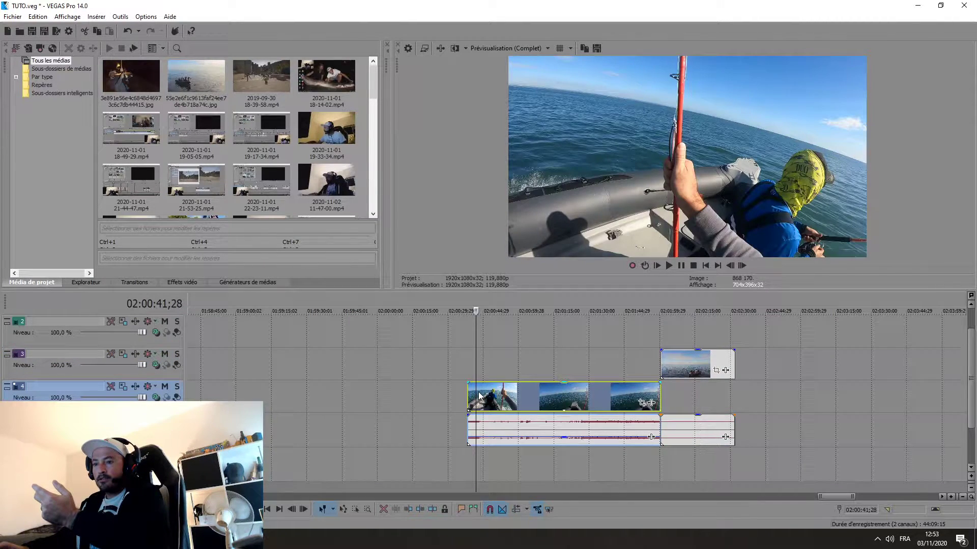
{"action": "left_click", "coordinate": [516, 399]}
{"action": "left_click", "coordinate": [527, 399]}
{"action": "left_click", "coordinate": [569, 398]}
{"action": "left_click", "coordinate": [669, 363]}
{"action": "left_click", "coordinate": [682, 363]}
{"action": "left_click", "coordinate": [702, 363]}
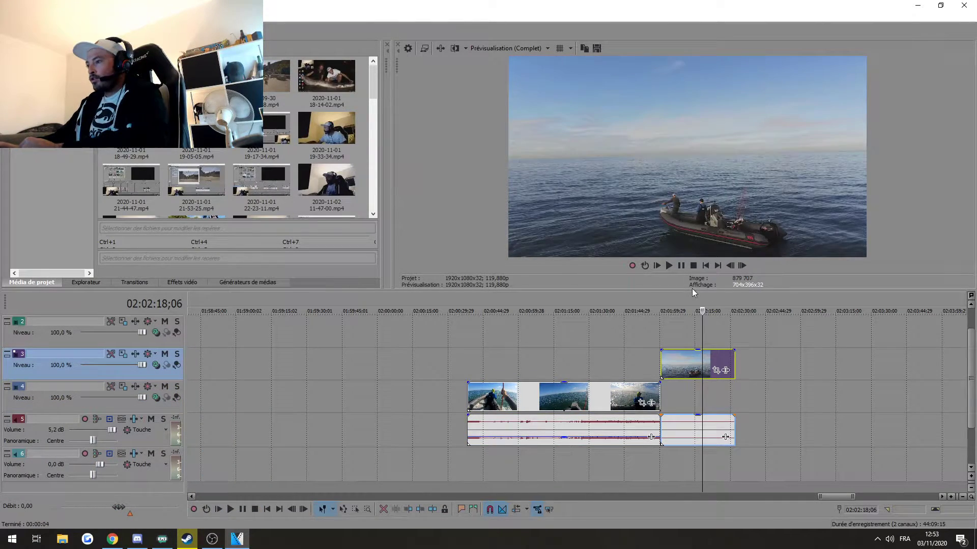
Enlarge the preview, examine the drone clip at several points, and park the playhead at 02:02:13;01.
{"action": "left_click_drag", "start_coordinate": [693, 291], "coordinate": [691, 340]}
{"action": "left_click", "coordinate": [678, 410]}
{"action": "left_click", "coordinate": [685, 408]}
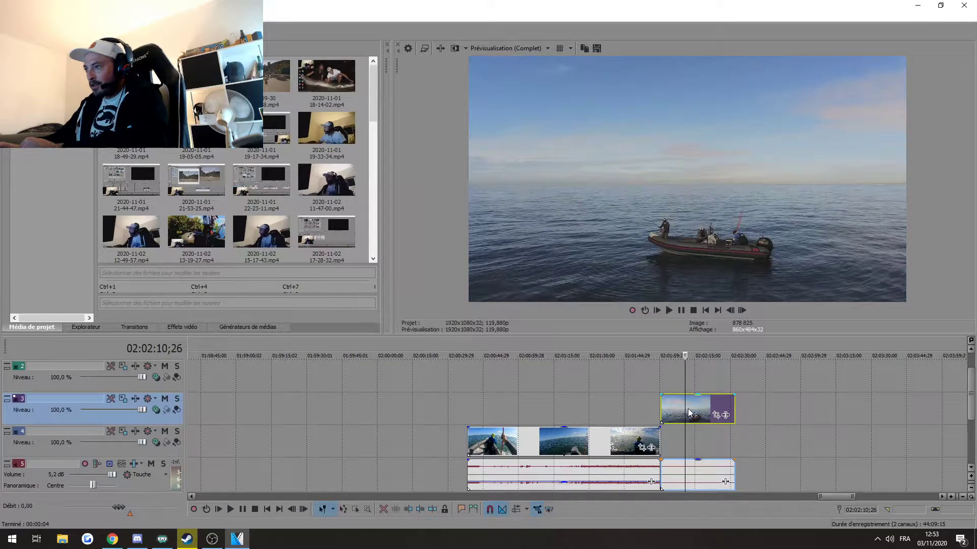
{"action": "left_click", "coordinate": [696, 405]}
{"action": "left_click", "coordinate": [705, 405]}
{"action": "left_click", "coordinate": [720, 402]}
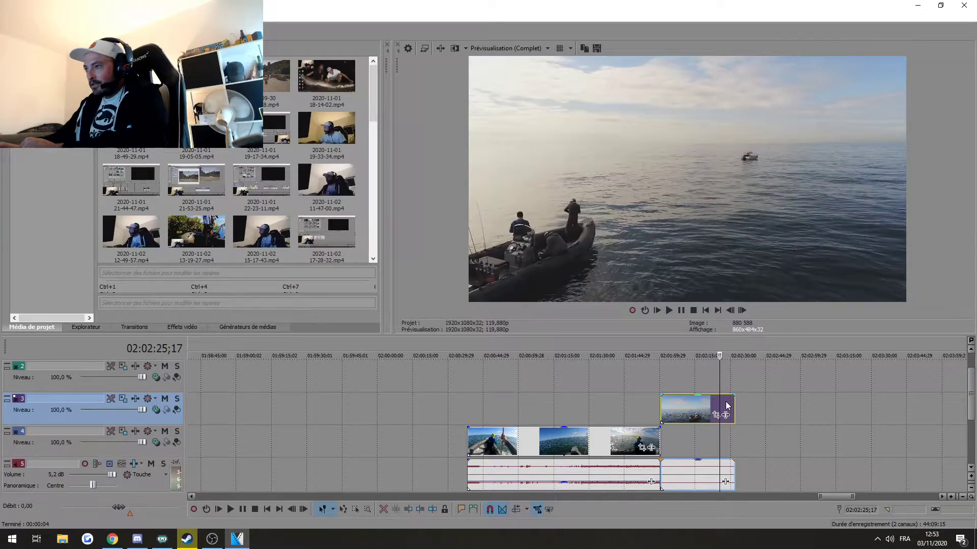
{"action": "left_click", "coordinate": [706, 403]}
{"action": "left_click", "coordinate": [696, 401]}
{"action": "left_click", "coordinate": [690, 404]}
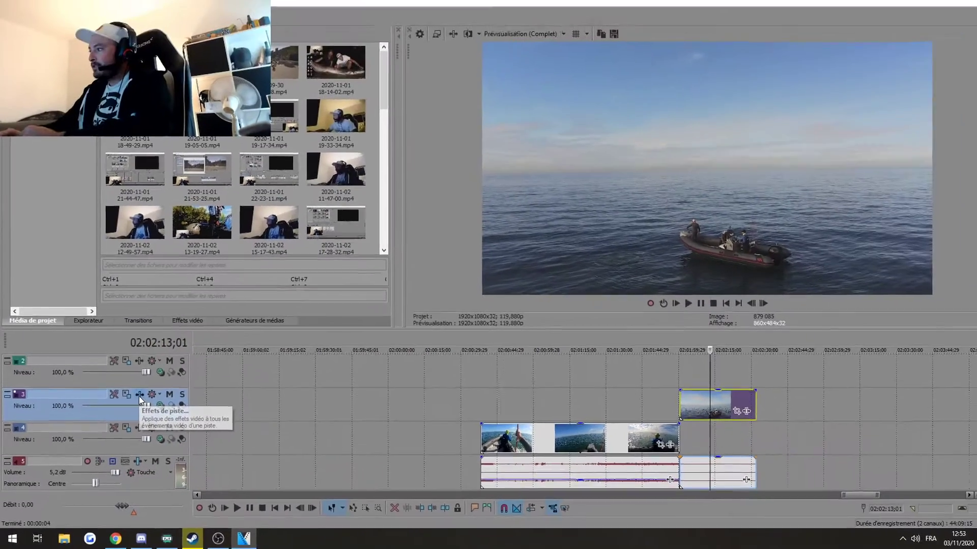
Add the Correcteur de couleurs VEGAS, Courbes de couleurs VEGAS and Netteté VEGAS effects to track 3.
{"action": "left_click", "coordinate": [216, 313]}
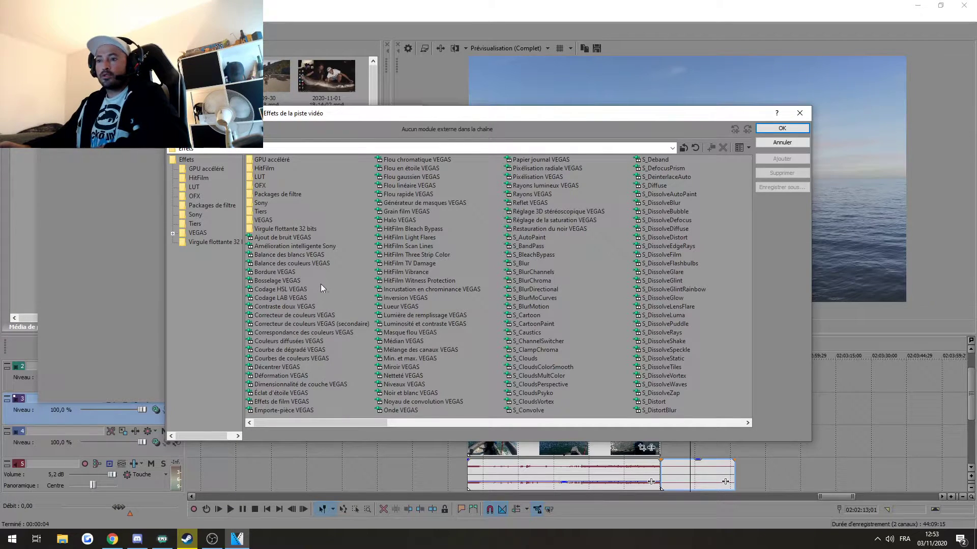
{"action": "left_click", "coordinate": [295, 316]}
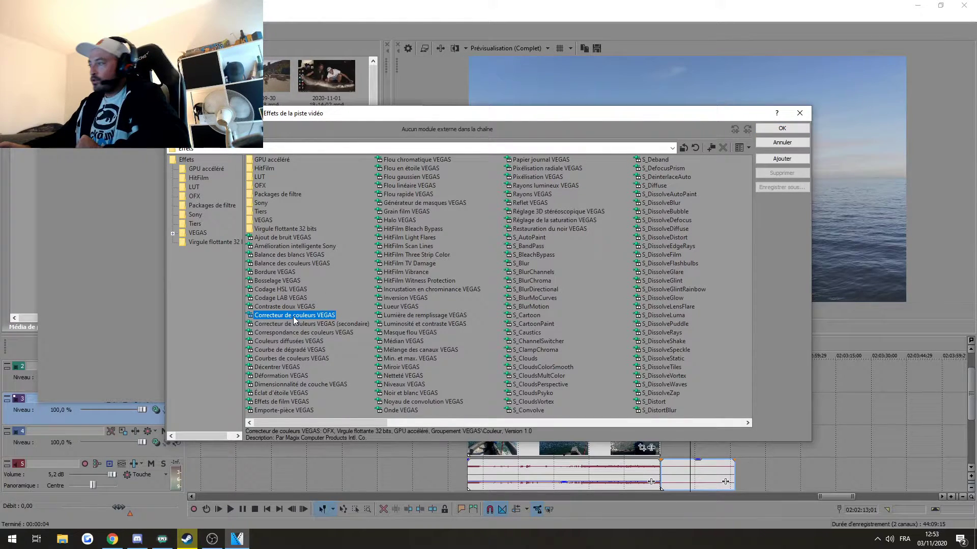
{"action": "left_click", "coordinate": [780, 160]}
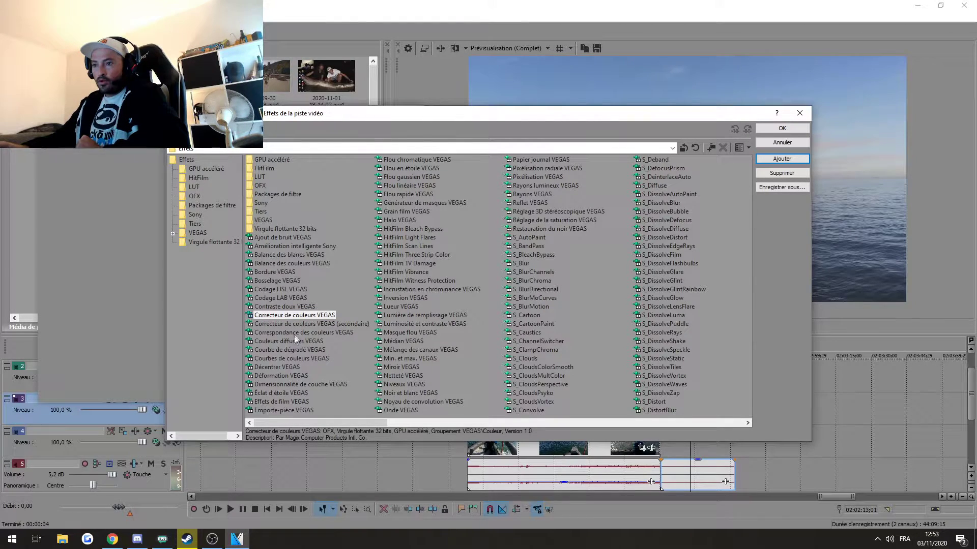
{"action": "left_click", "coordinate": [298, 358]}
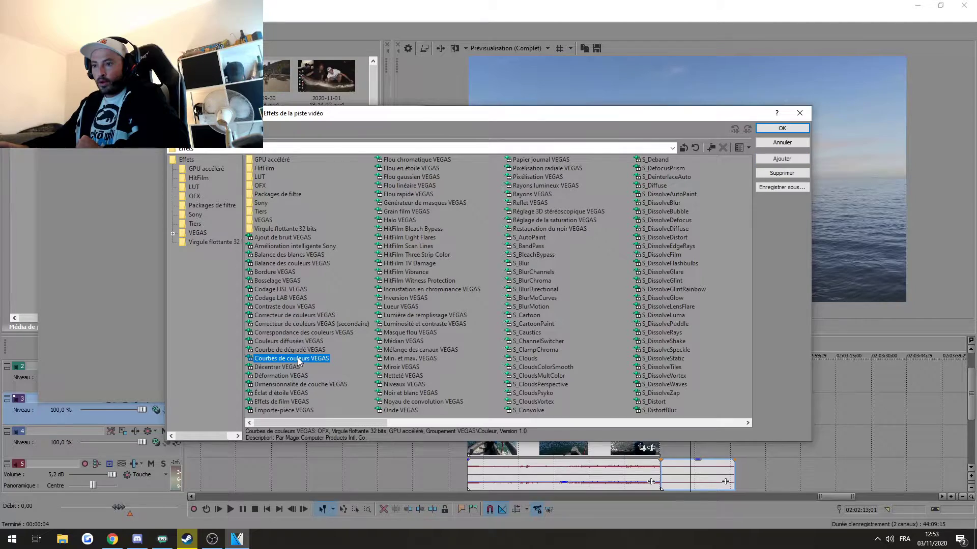
{"action": "left_click", "coordinate": [778, 162]}
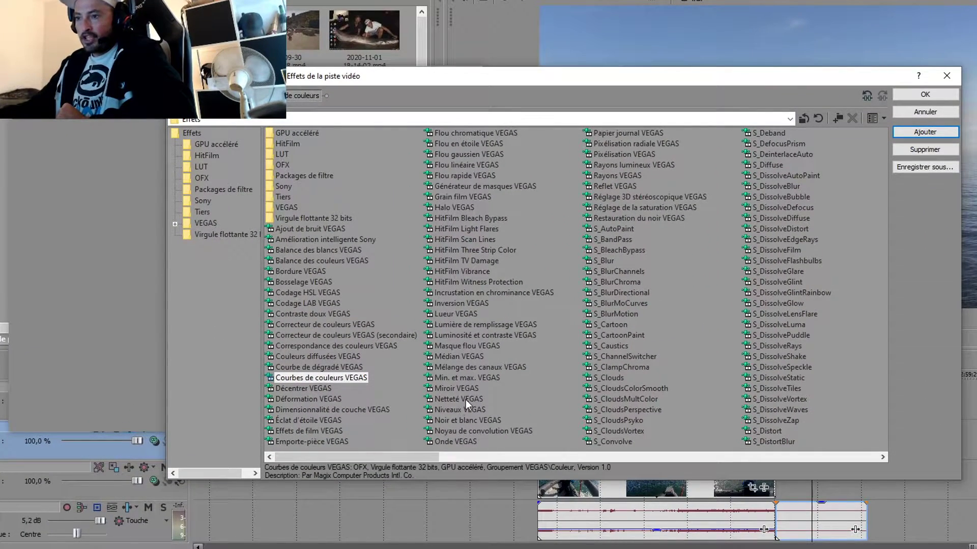
{"action": "left_click", "coordinate": [465, 400]}
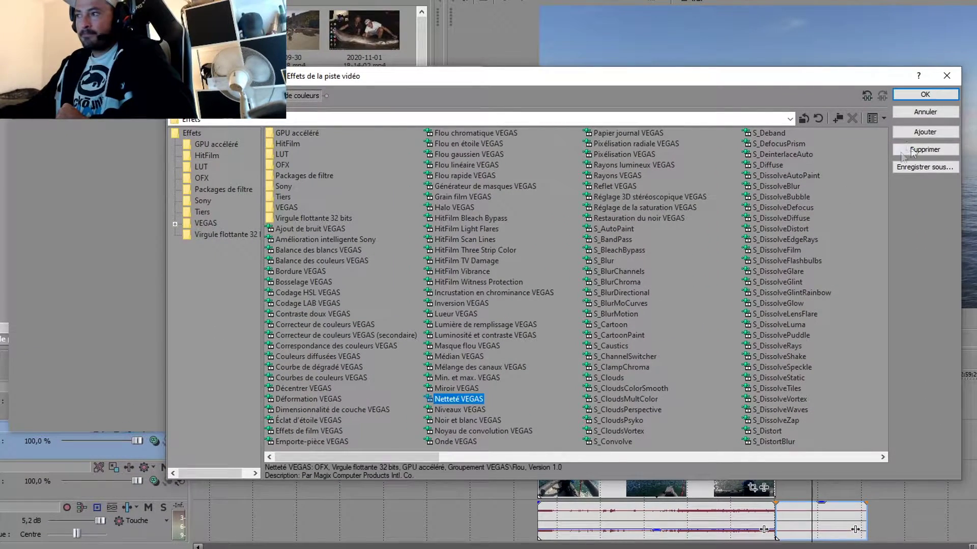
{"action": "left_click", "coordinate": [920, 132]}
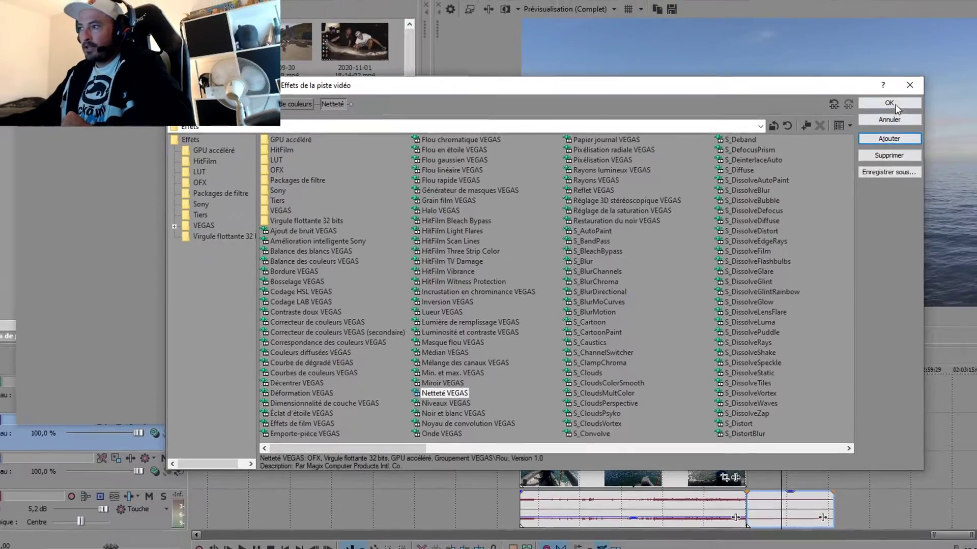
{"action": "left_click", "coordinate": [892, 105]}
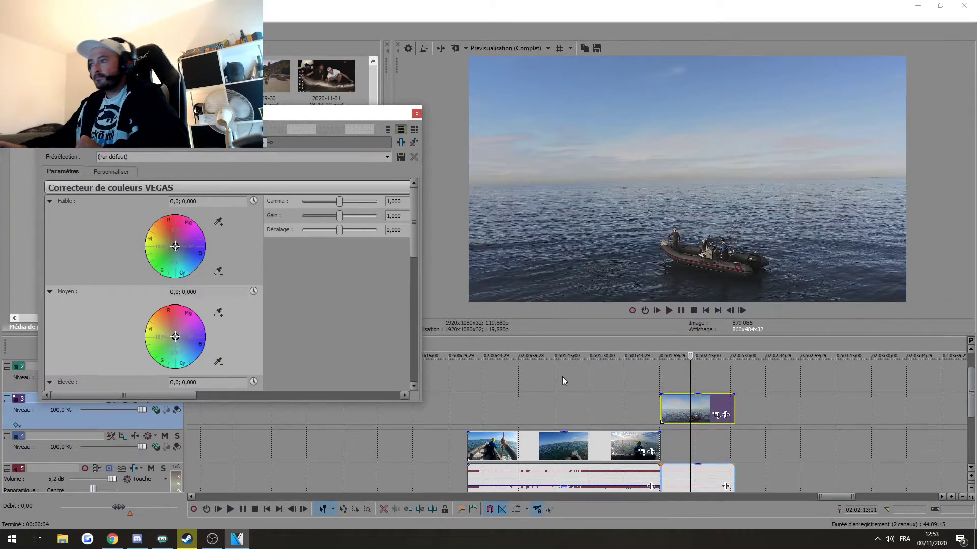
Disable all three effects on track 3, with the effects window moved lower and the video preview enlarged.
{"action": "left_click_drag", "start_coordinate": [257, 112], "coordinate": [273, 204]}
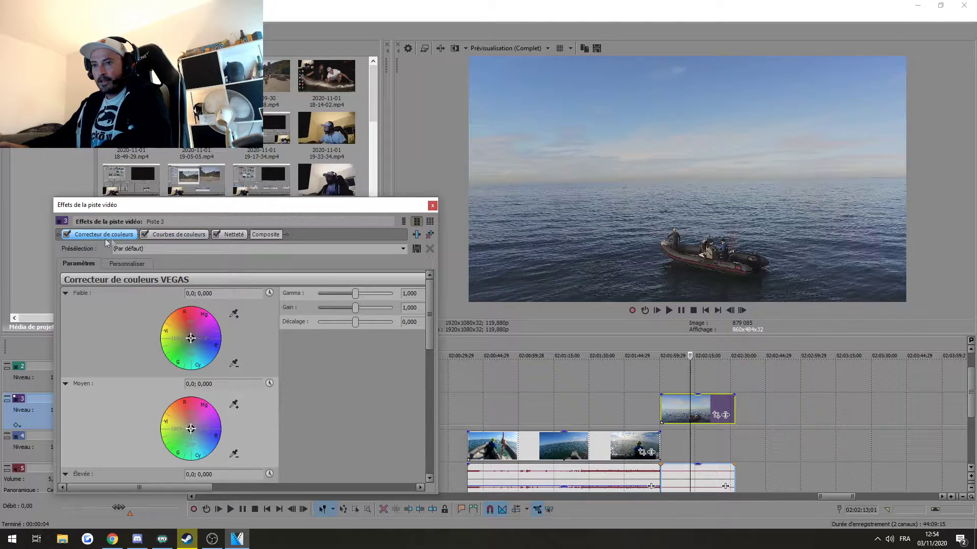
{"action": "left_click", "coordinate": [145, 235]}
{"action": "left_click", "coordinate": [66, 235]}
{"action": "left_click", "coordinate": [215, 234]}
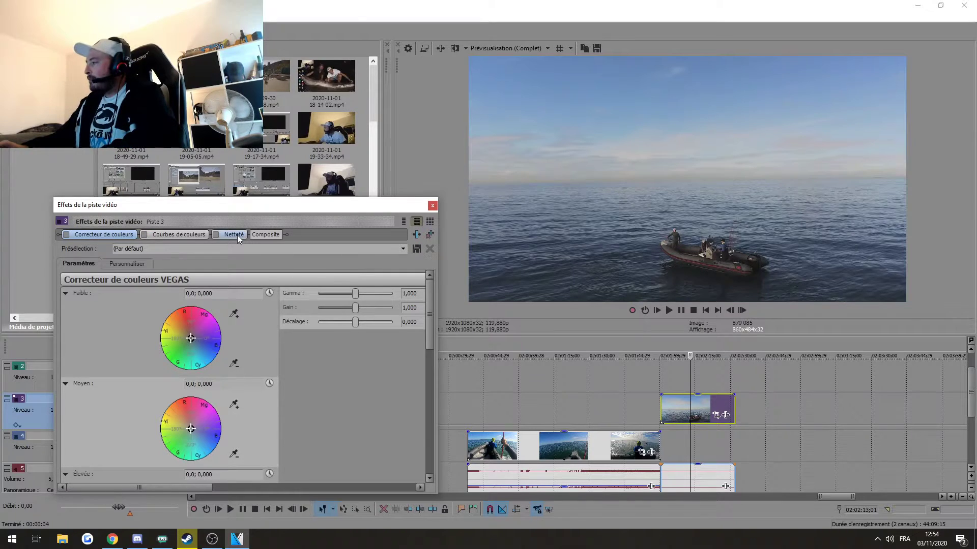
{"action": "left_click", "coordinate": [215, 235]}
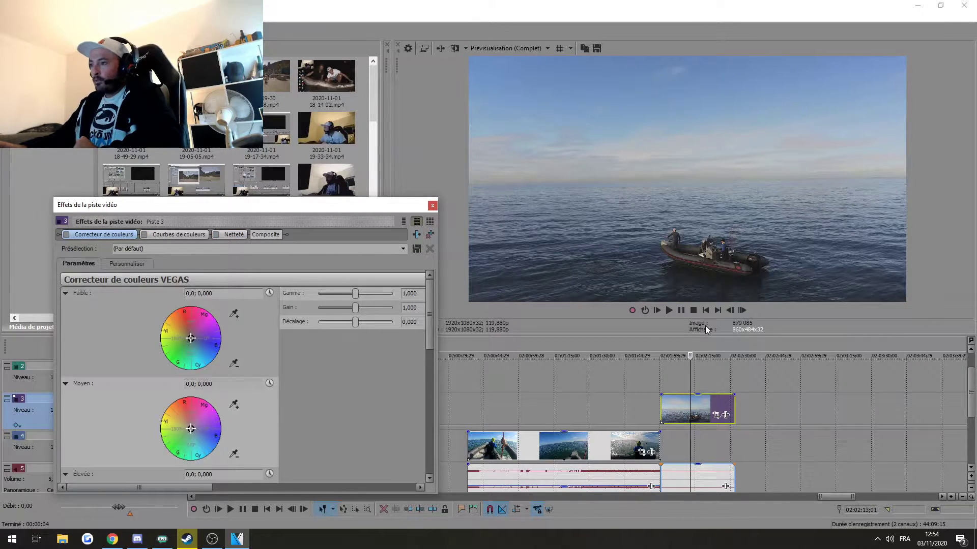
{"action": "left_click_drag", "start_coordinate": [704, 334], "coordinate": [695, 390]}
{"action": "left_click_drag", "start_coordinate": [626, 488], "coordinate": [627, 508]}
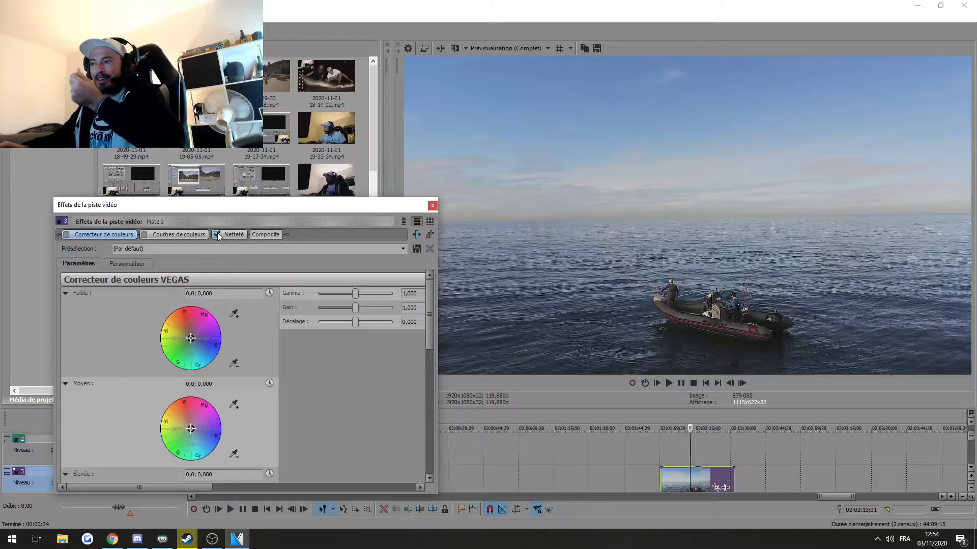
Toggle the Netteté effect to compare the image with and without it, leave it enabled and show its settings.
{"action": "left_click", "coordinate": [216, 234]}
{"action": "left_click", "coordinate": [216, 234]}
{"action": "left_click", "coordinate": [234, 234]}
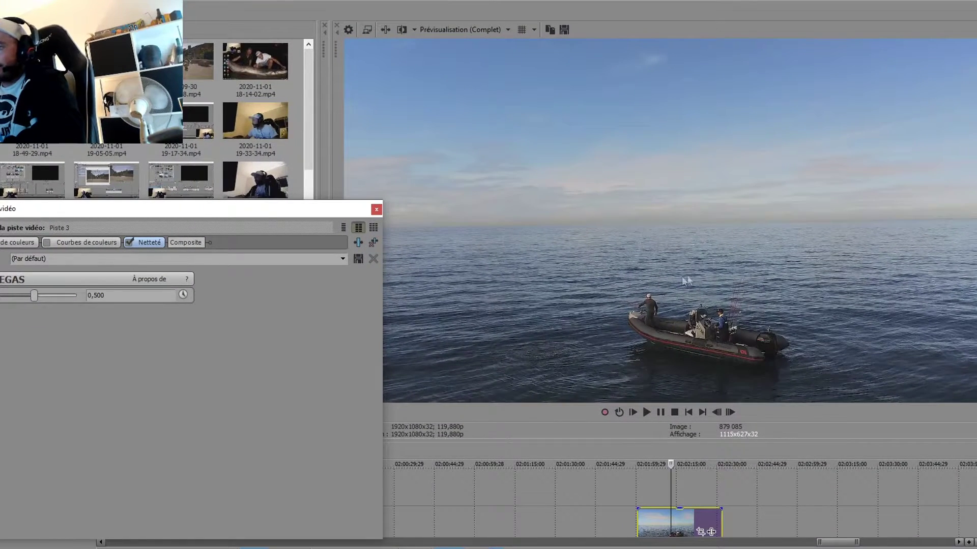
{"action": "left_click", "coordinate": [130, 242]}
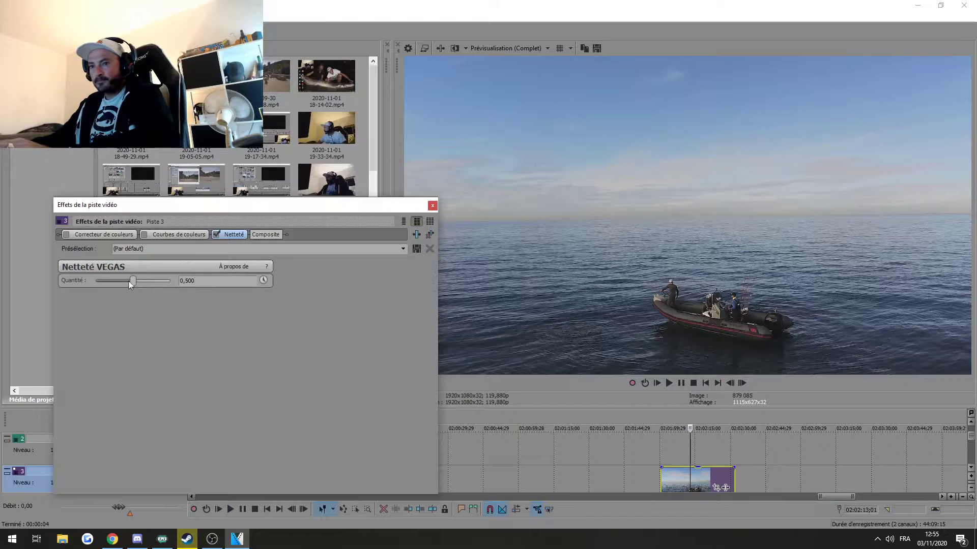
Set the Netteté effect's Quantité to 0,001.
{"action": "left_click_drag", "start_coordinate": [134, 281], "coordinate": [73, 285]}
{"action": "left_click", "coordinate": [212, 282]}
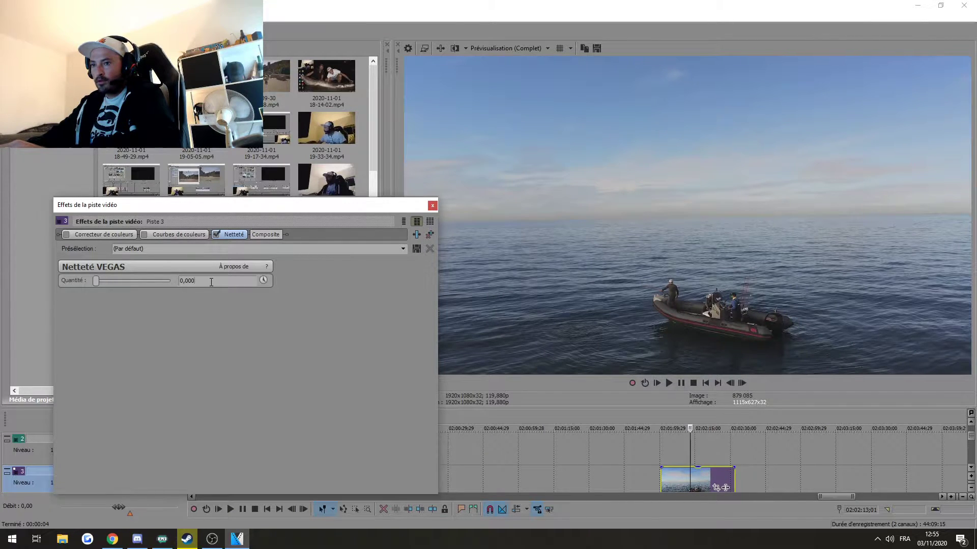
{"action": "key", "text": "BackSpace"}
{"action": "type", "text": "1"}
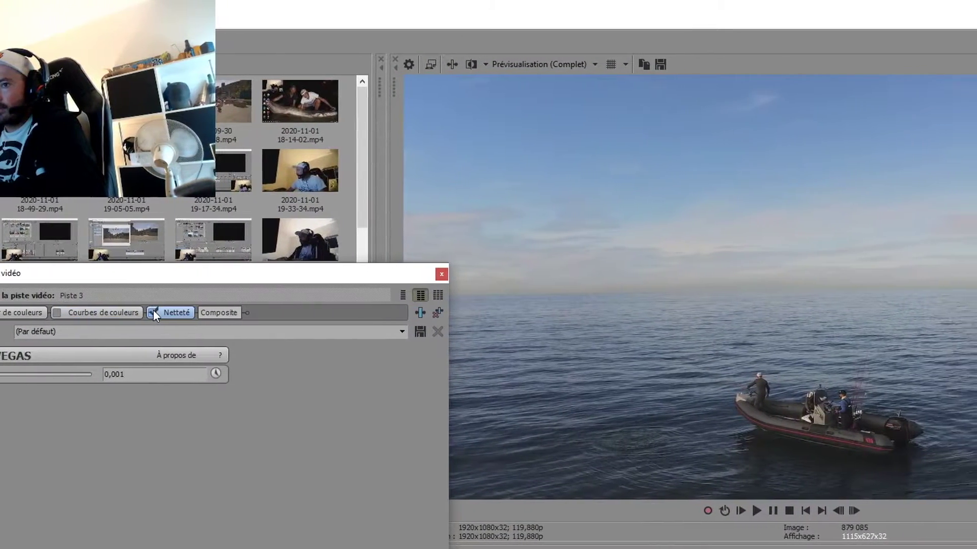
Toggle the Netteté effect to compare the boat image with and without it, and leave the effect enabled.
{"action": "left_click", "coordinate": [216, 234]}
{"action": "left_click", "coordinate": [125, 312]}
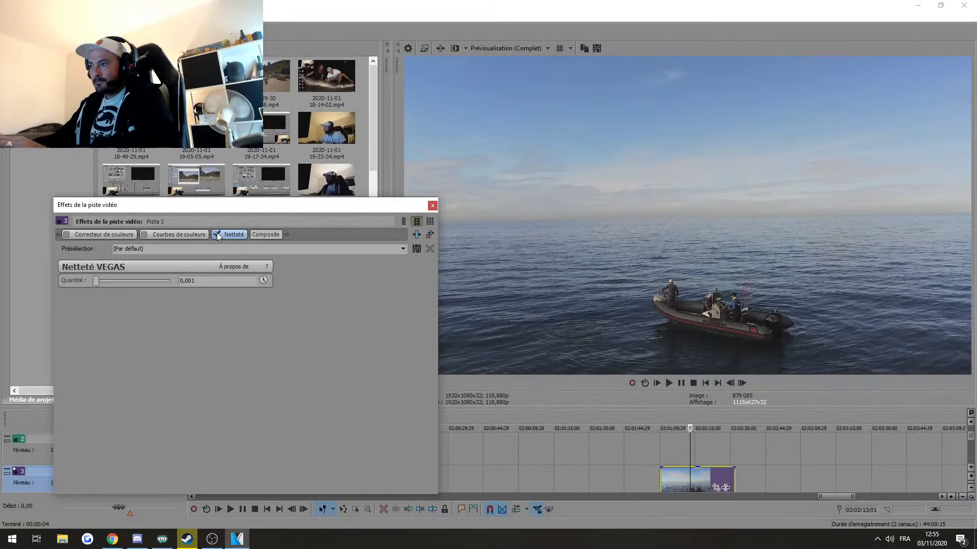
{"action": "left_click", "coordinate": [217, 235]}
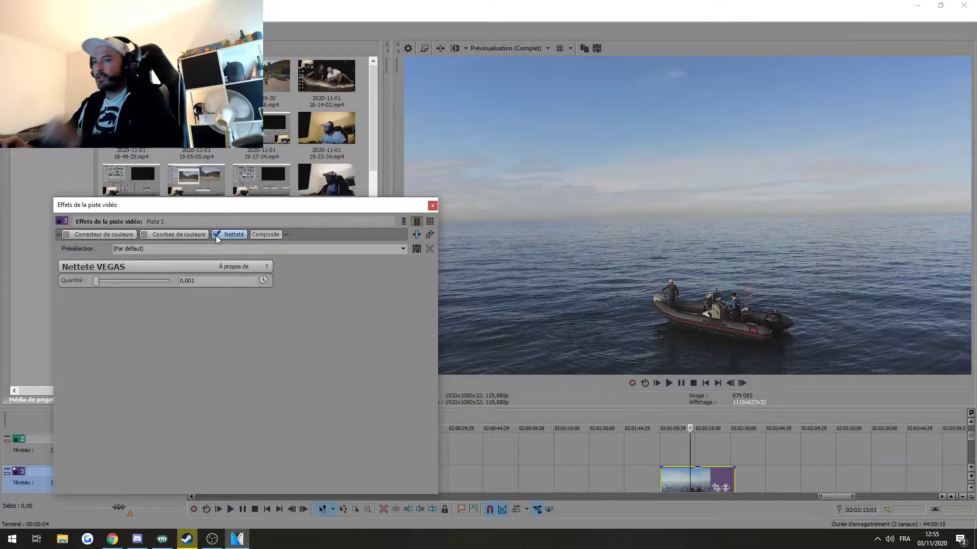
Show the Correcteur de couleurs settings for track 3 and enable the effect.
{"action": "left_click", "coordinate": [97, 235]}
{"action": "left_click_drag", "start_coordinate": [220, 207], "coordinate": [253, 201]}
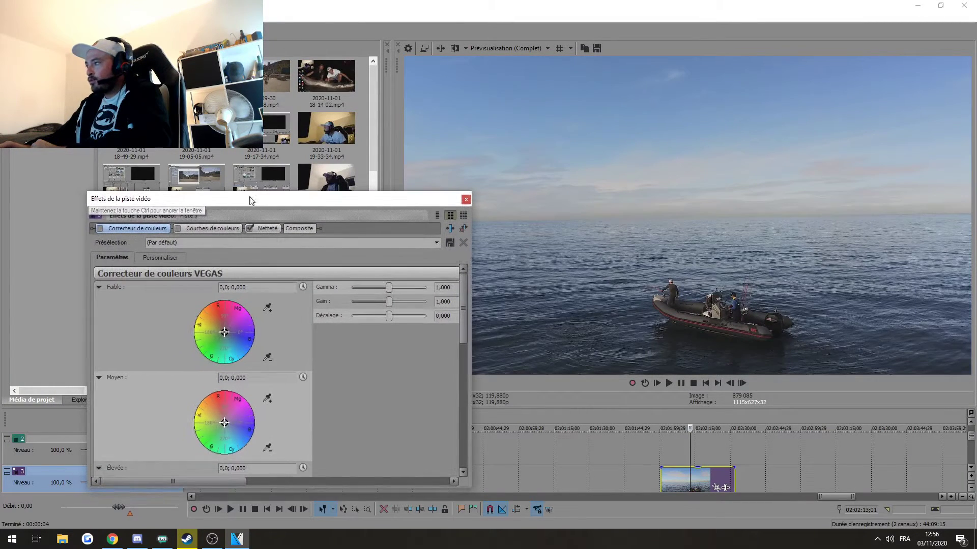
{"action": "left_click", "coordinate": [126, 227]}
{"action": "left_click", "coordinate": [101, 229]}
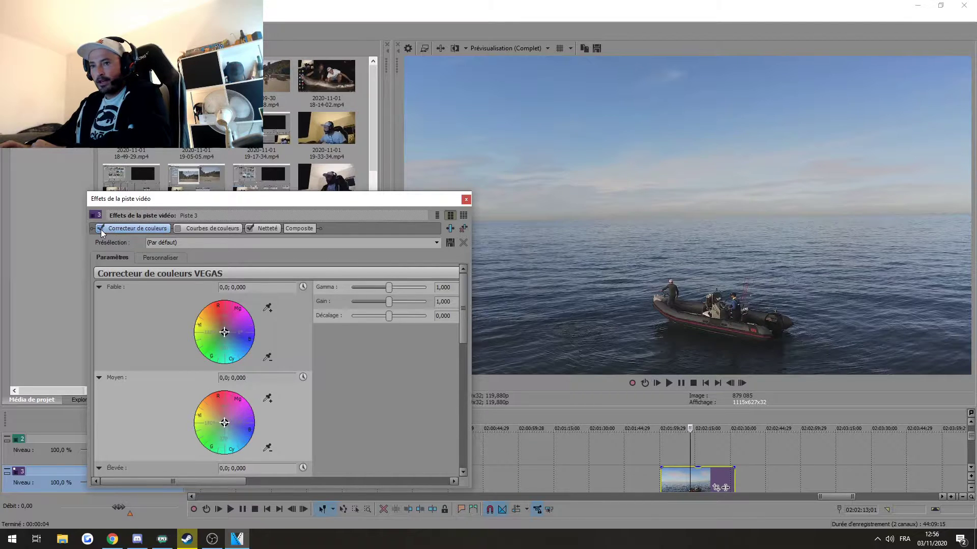
Raise the Correcteur de couleurs Saturation to its maximum of 3,000, keeping the effects window clear of the preview.
{"action": "left_click_drag", "start_coordinate": [462, 320], "coordinate": [462, 323]}
{"action": "scroll", "coordinate": [471, 398], "scroll_direction": "down", "scroll_amount": 1}
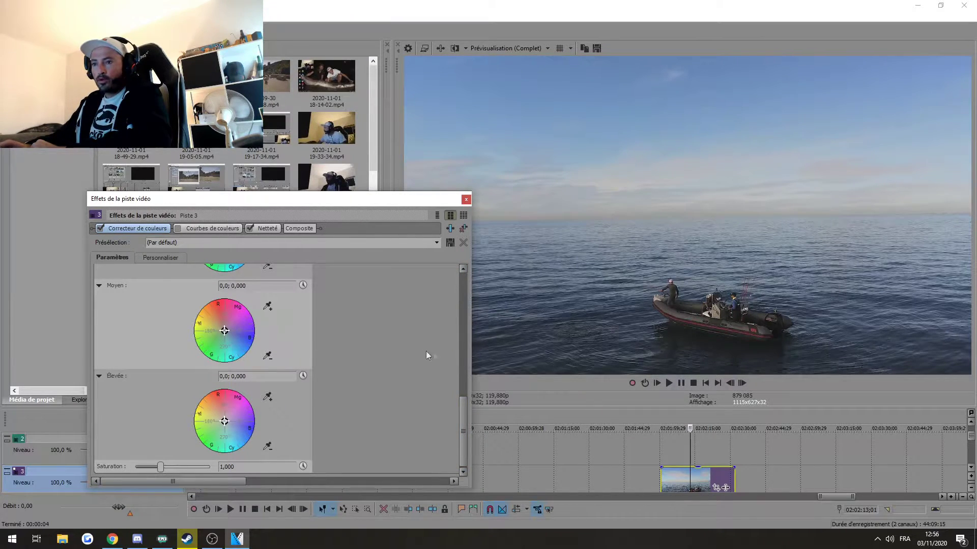
{"action": "scroll", "coordinate": [468, 404], "scroll_direction": "up", "scroll_amount": 3}
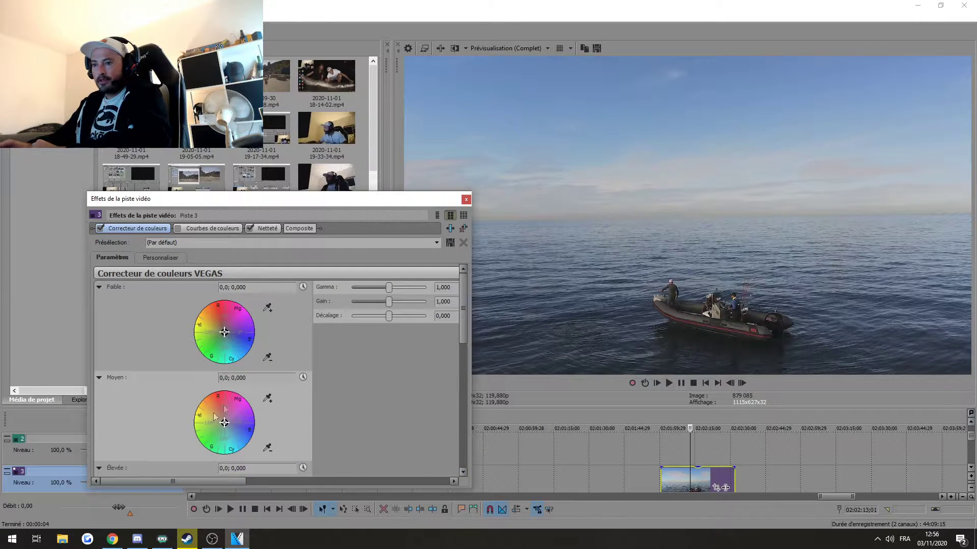
{"action": "left_click_drag", "start_coordinate": [467, 334], "coordinate": [465, 458]}
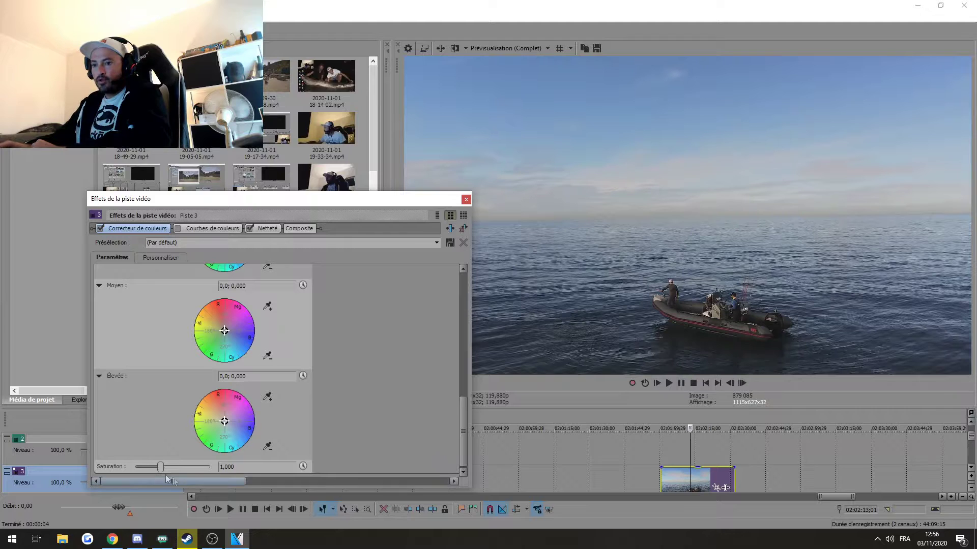
{"action": "left_click_drag", "start_coordinate": [298, 201], "coordinate": [276, 176]}
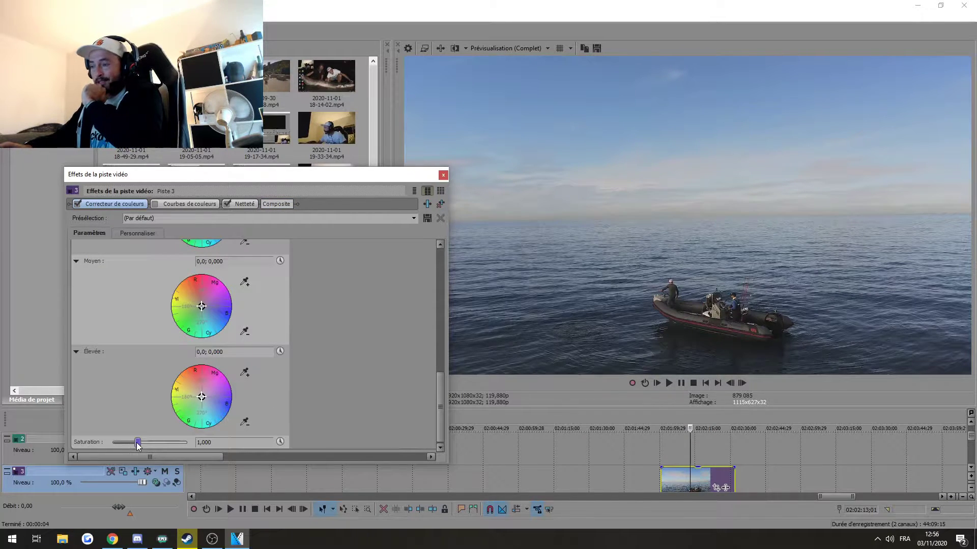
{"action": "left_click_drag", "start_coordinate": [138, 442], "coordinate": [197, 444]}
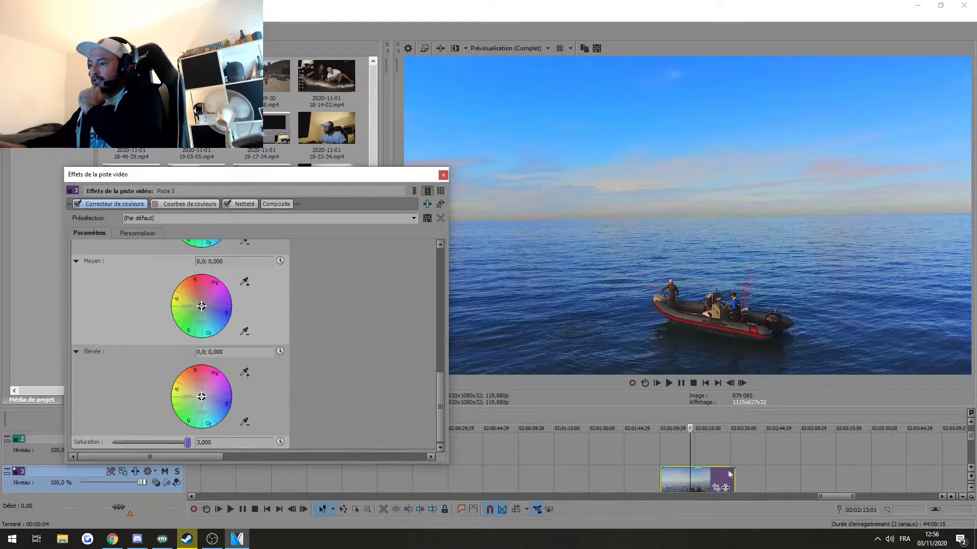
Check the image at maximum saturation at several points of the drone clip and return to the boat shot.
{"action": "left_click", "coordinate": [706, 478]}
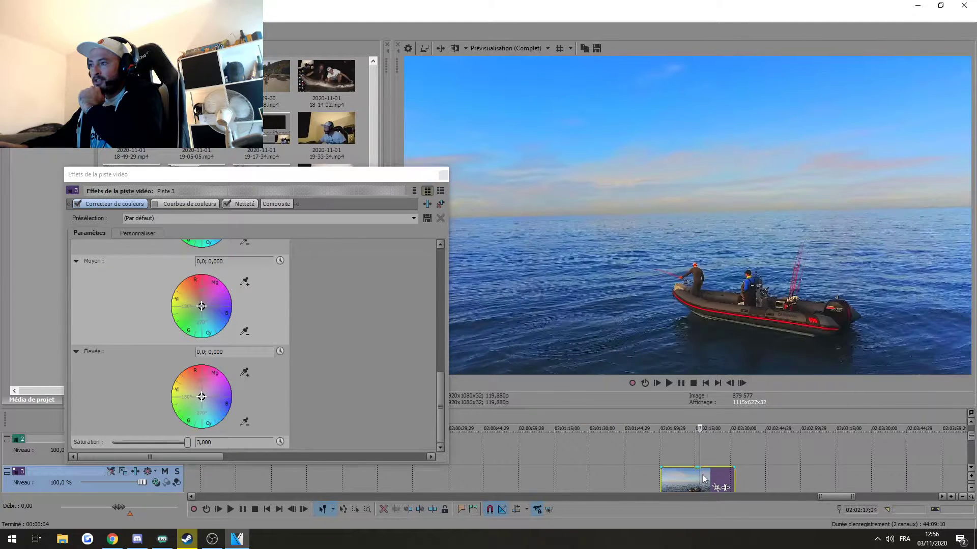
{"action": "left_click", "coordinate": [712, 473]}
{"action": "left_click", "coordinate": [719, 473]}
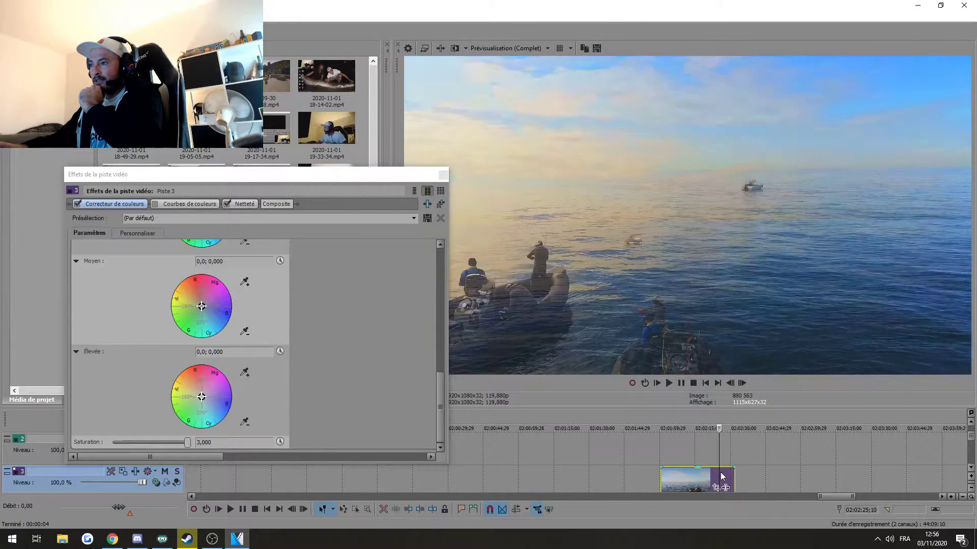
{"action": "left_click", "coordinate": [723, 473]}
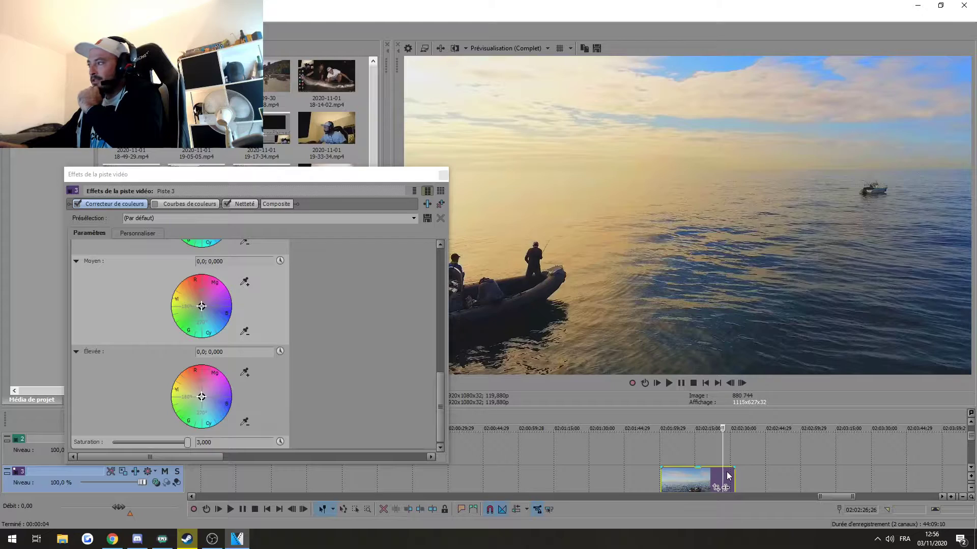
{"action": "left_click", "coordinate": [728, 475]}
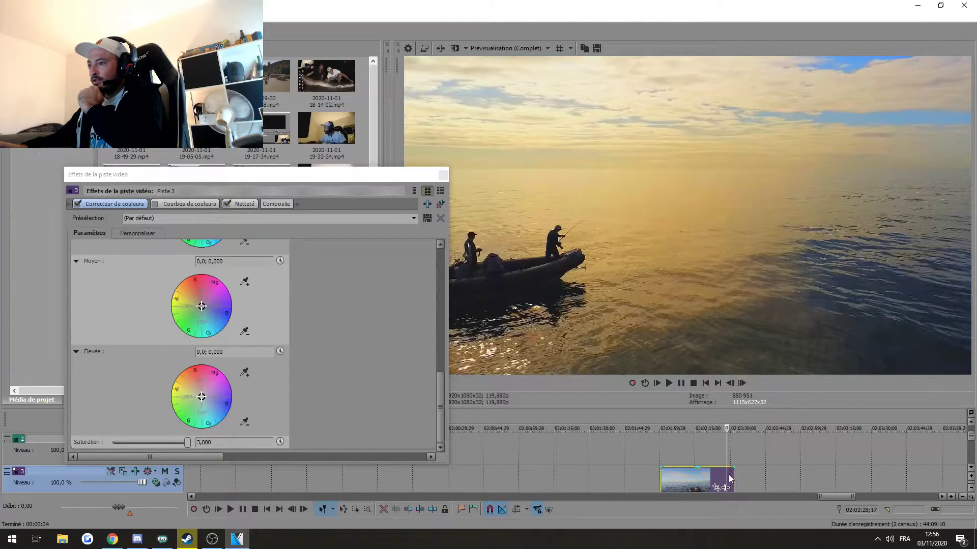
{"action": "left_click", "coordinate": [688, 478]}
Reduce the Correcteur de couleurs Saturation to 1,898, toggling the effect along the way to compare the image.
{"action": "left_click_drag", "start_coordinate": [187, 442], "coordinate": [204, 481]}
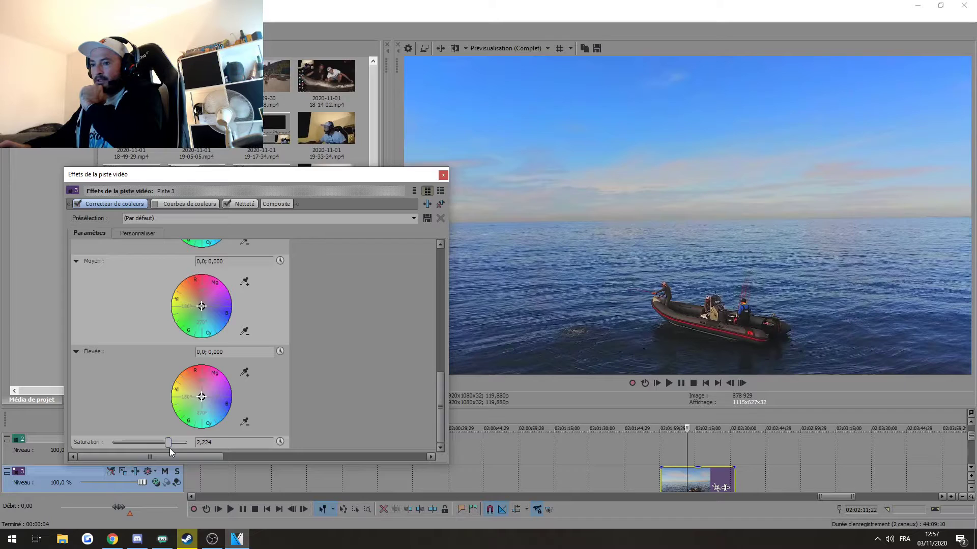
{"action": "mouse_move", "coordinate": [170, 448]}
{"action": "left_mouse_down"}
{"action": "mouse_move", "coordinate": [193, 445]}
{"action": "mouse_move", "coordinate": [158, 450]}
{"action": "left_mouse_up"}
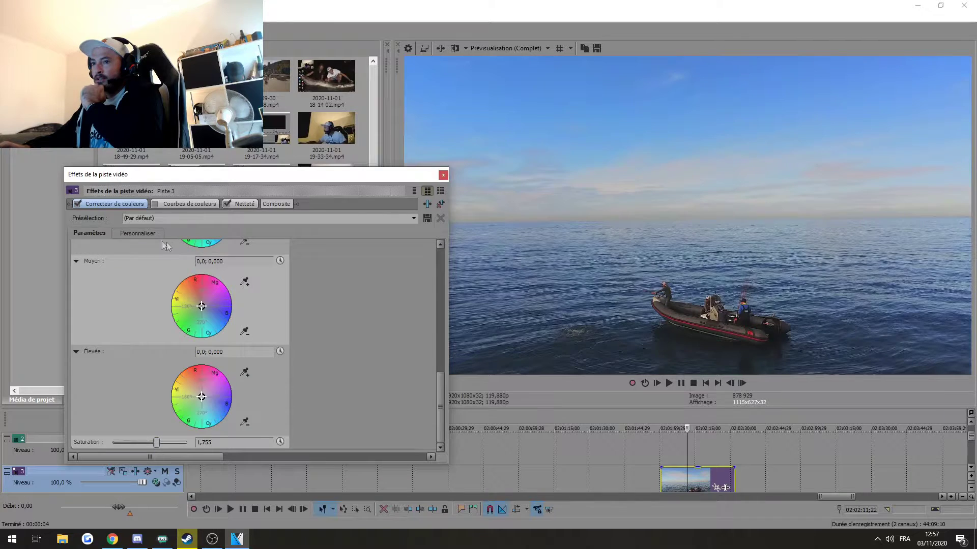
{"action": "left_click", "coordinate": [76, 205]}
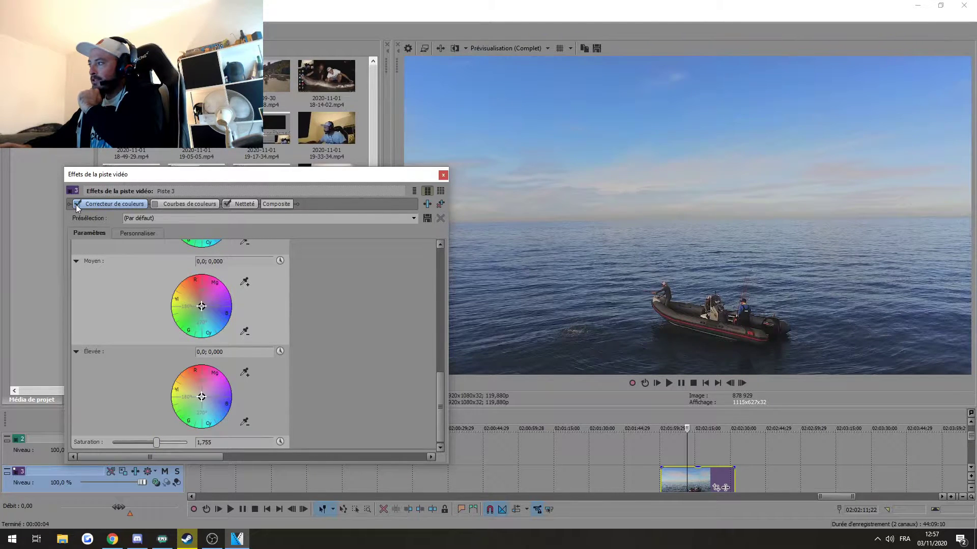
{"action": "left_click", "coordinate": [76, 204]}
{"action": "left_click", "coordinate": [77, 205]}
{"action": "left_click_drag", "start_coordinate": [157, 447], "coordinate": [160, 445]}
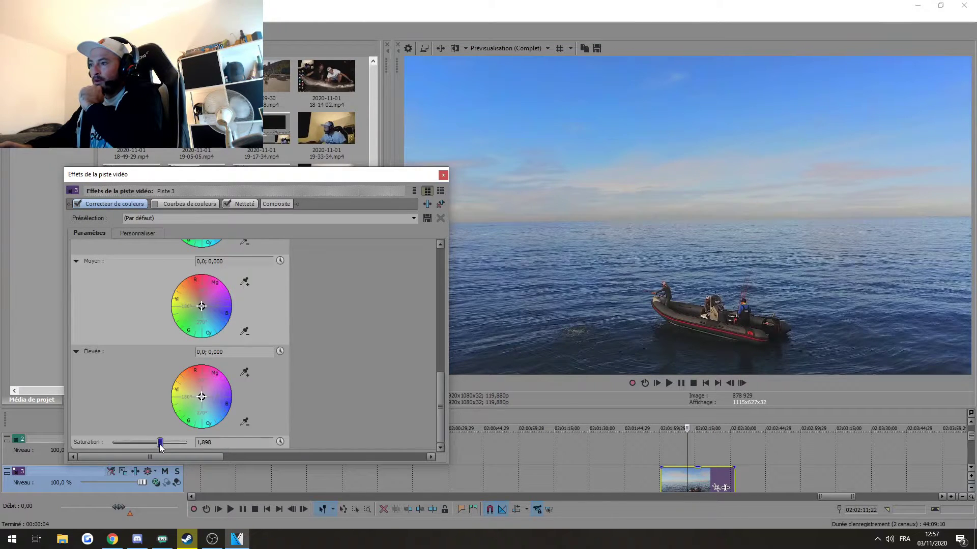
Examine the new saturation at several points from the start to the end of the drone clip.
{"action": "left_click", "coordinate": [676, 474]}
{"action": "left_click", "coordinate": [669, 474]}
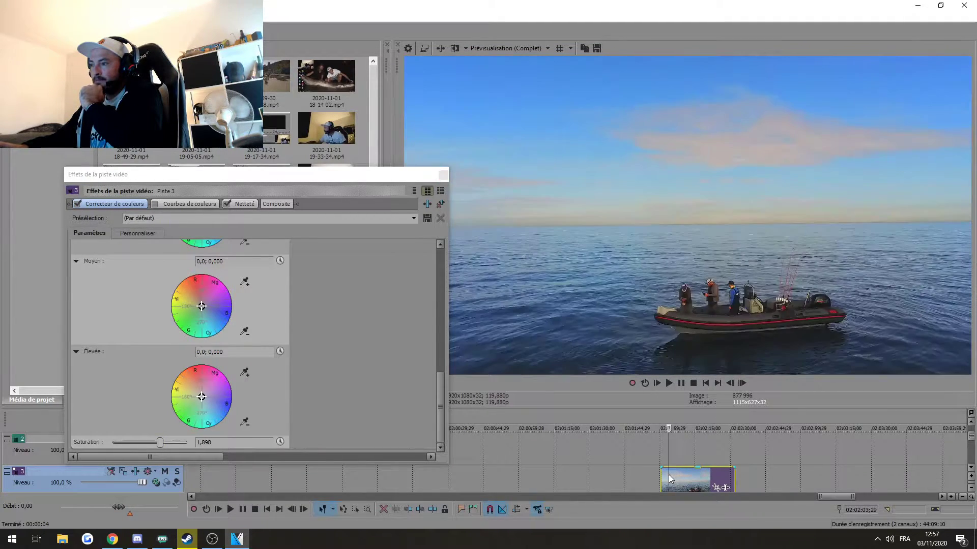
{"action": "left_click", "coordinate": [681, 473]}
{"action": "left_click", "coordinate": [688, 474]}
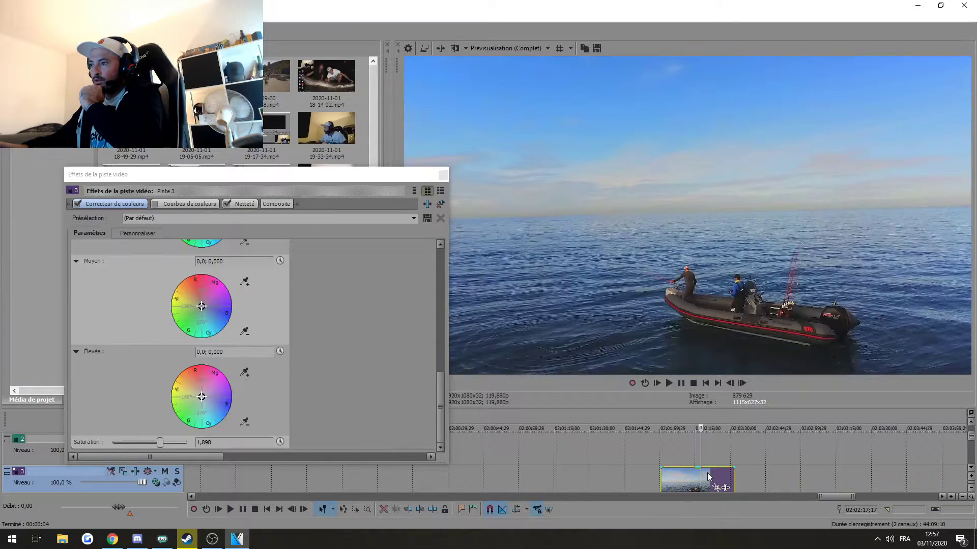
{"action": "left_click", "coordinate": [709, 473]}
{"action": "left_click", "coordinate": [718, 472]}
{"action": "left_click", "coordinate": [722, 473]}
{"action": "left_click", "coordinate": [727, 474]}
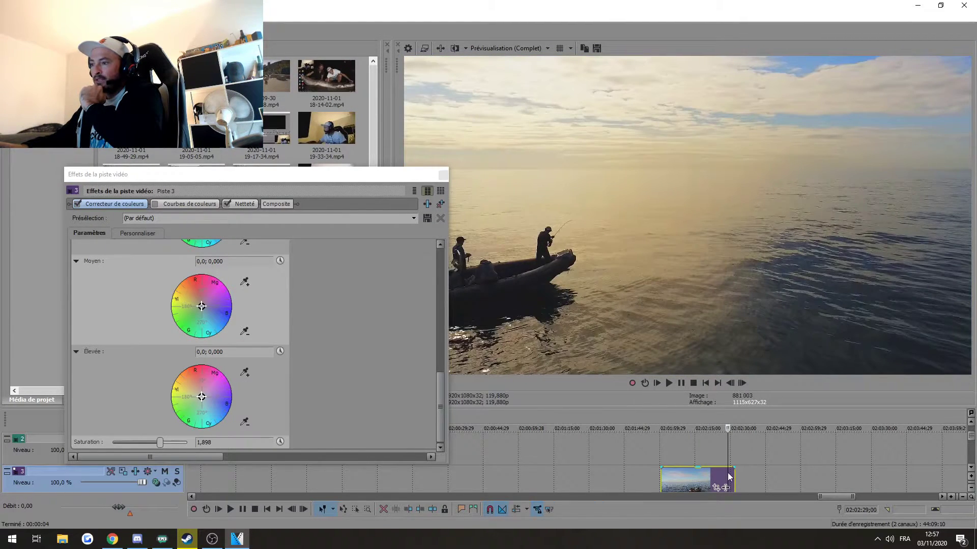
{"action": "left_click", "coordinate": [730, 475]}
Compare the backlit shot with and without the Correcteur de couleurs, leave it enabled and return to the blue-sky boat shot.
{"action": "left_click_drag", "start_coordinate": [301, 175], "coordinate": [243, 163]}
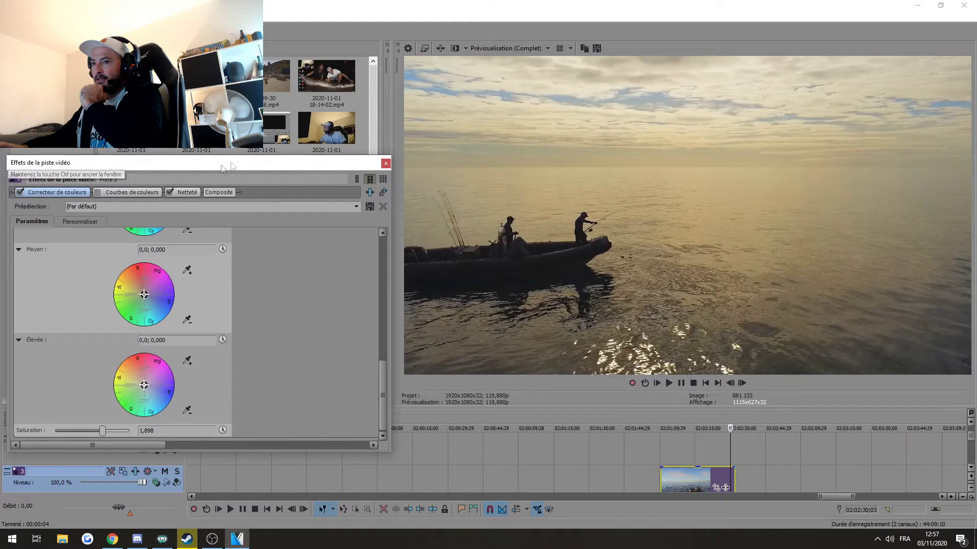
{"action": "left_click", "coordinate": [20, 193]}
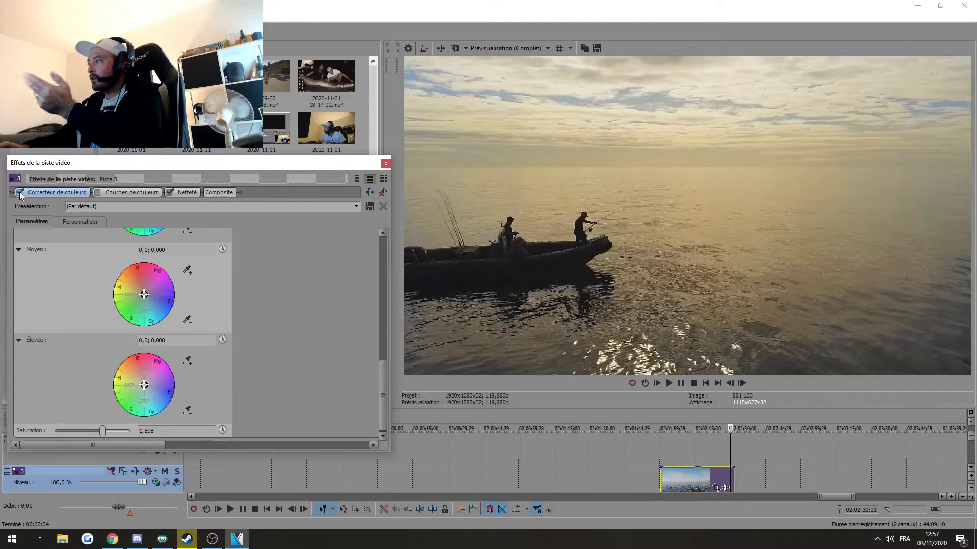
{"action": "left_click", "coordinate": [691, 477]}
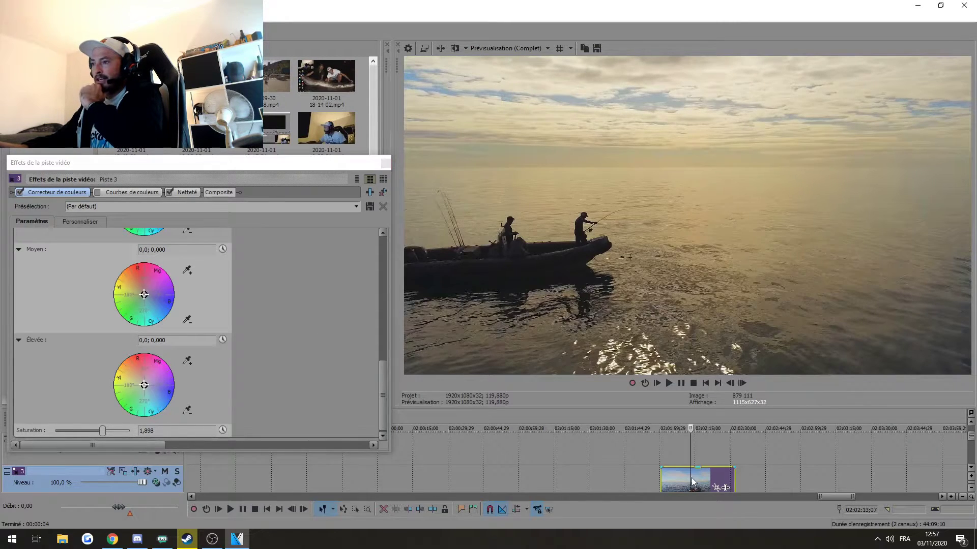
{"action": "left_click", "coordinate": [703, 473]}
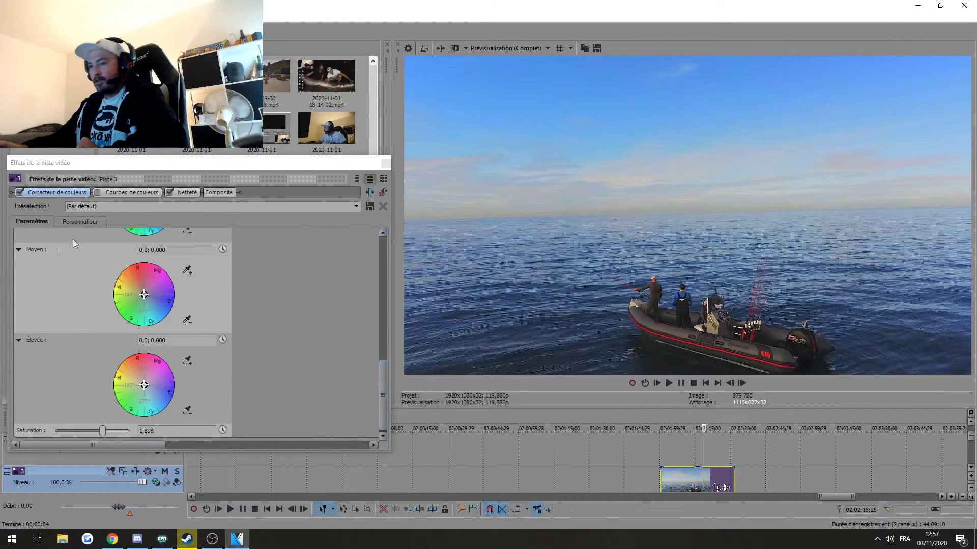
Try the Gamma extremes of 2,000 and 0,000 in the Correcteur de couleurs, and settle on 1,088.
{"action": "left_click_drag", "start_coordinate": [65, 162], "coordinate": [85, 181]}
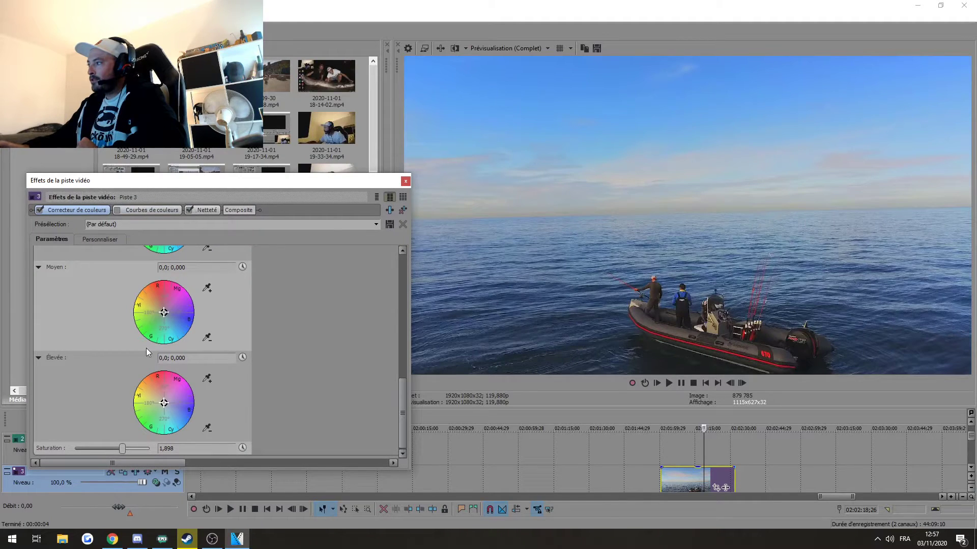
{"action": "left_click_drag", "start_coordinate": [137, 462], "coordinate": [343, 469]}
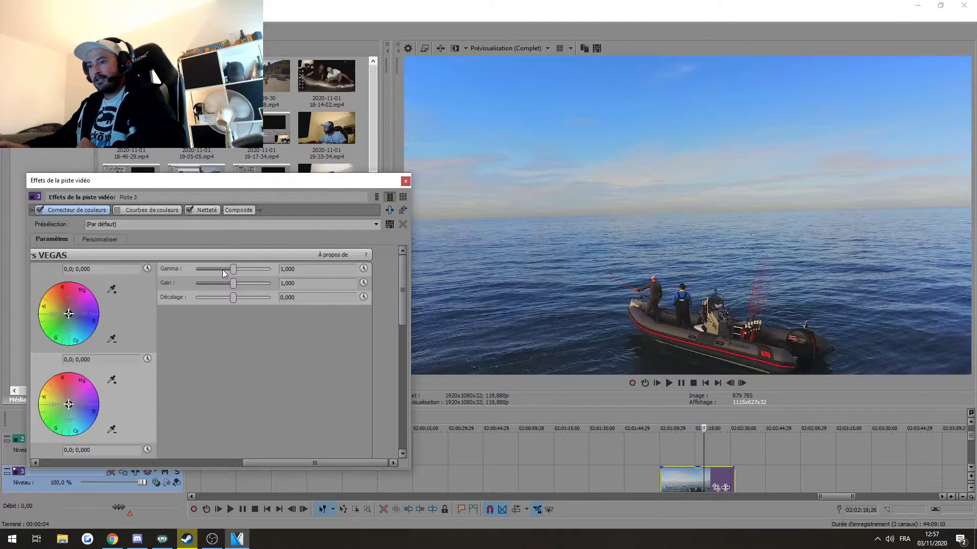
{"action": "left_click_drag", "start_coordinate": [233, 271], "coordinate": [291, 273]}
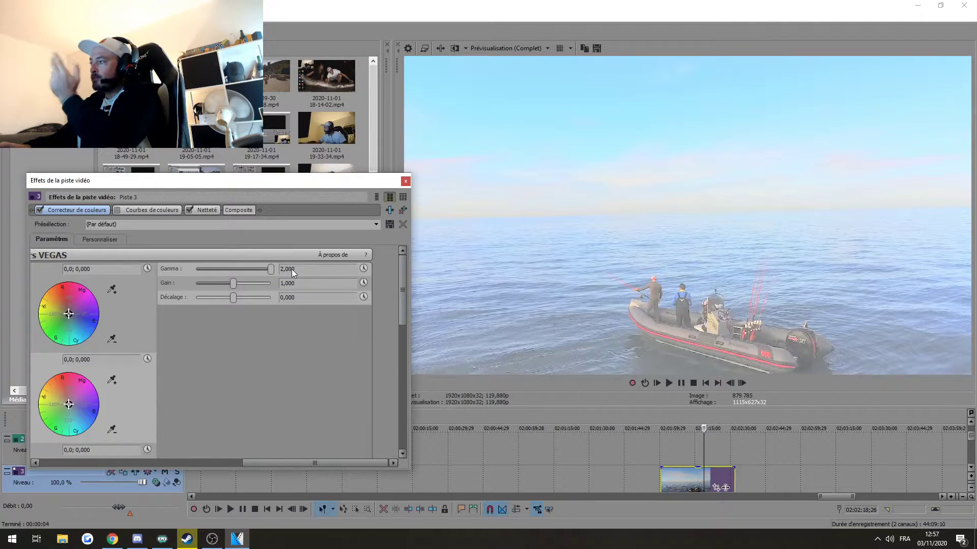
{"action": "left_click_drag", "start_coordinate": [292, 270], "coordinate": [136, 270]}
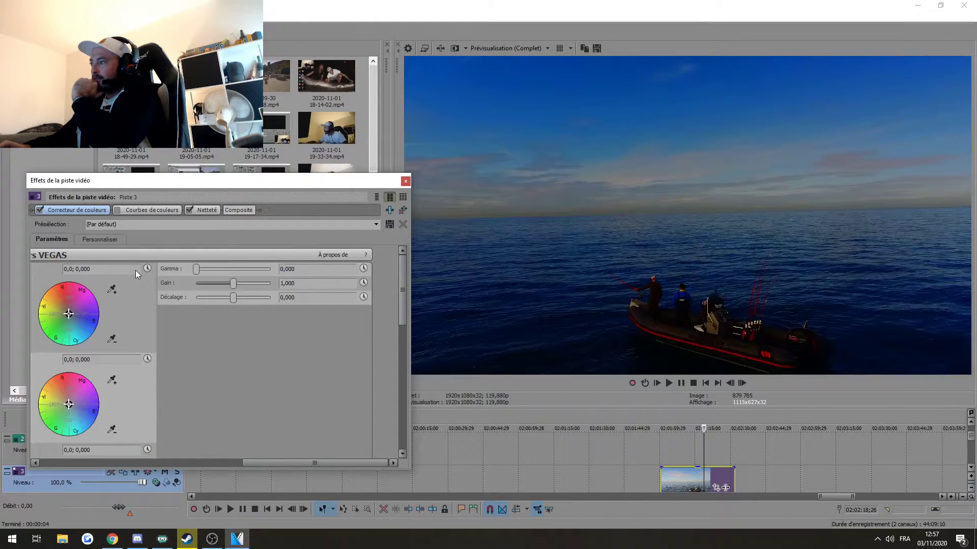
{"action": "left_click_drag", "start_coordinate": [135, 270], "coordinate": [235, 279]}
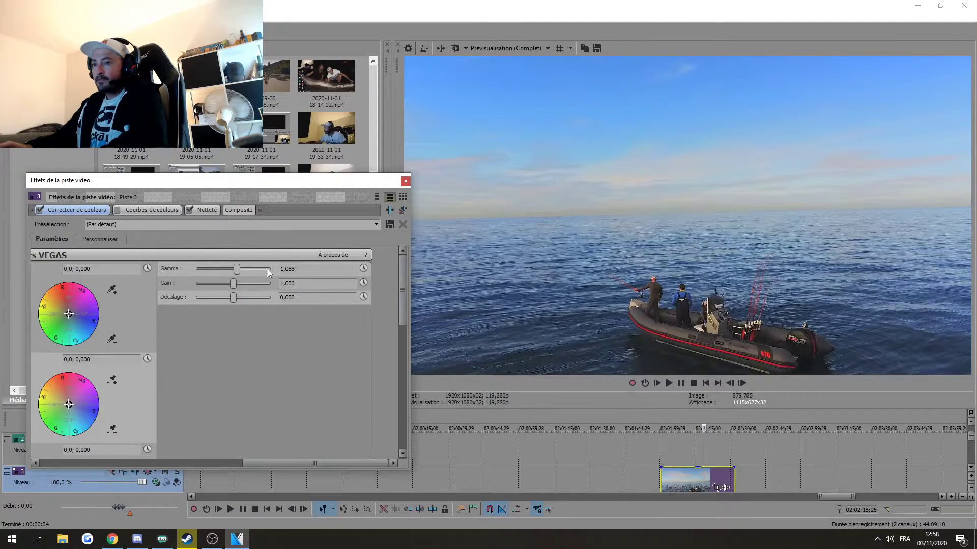
Set the Correcteur de couleurs Gain to 1,102 and move the effects window higher.
{"action": "left_click_drag", "start_coordinate": [233, 284], "coordinate": [168, 286]}
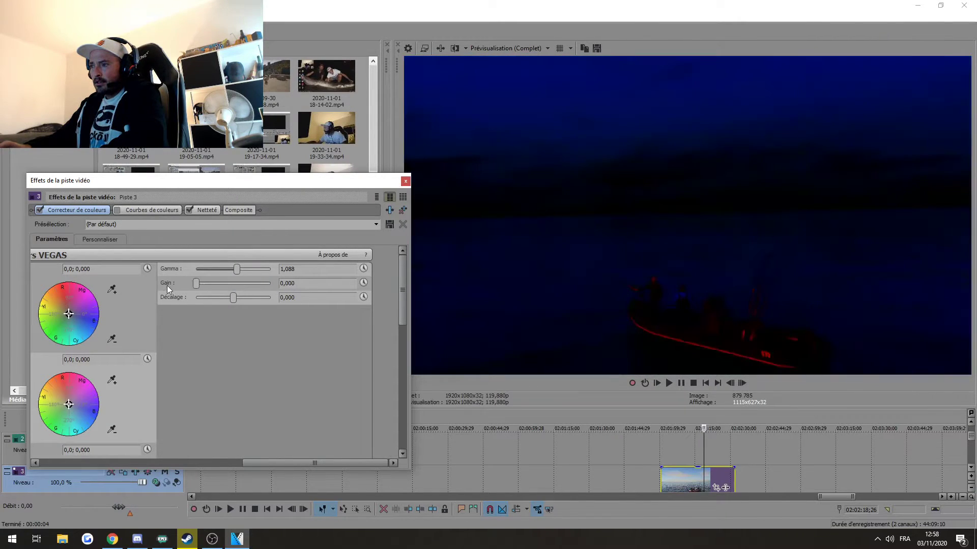
{"action": "left_click_drag", "start_coordinate": [199, 289], "coordinate": [241, 290]}
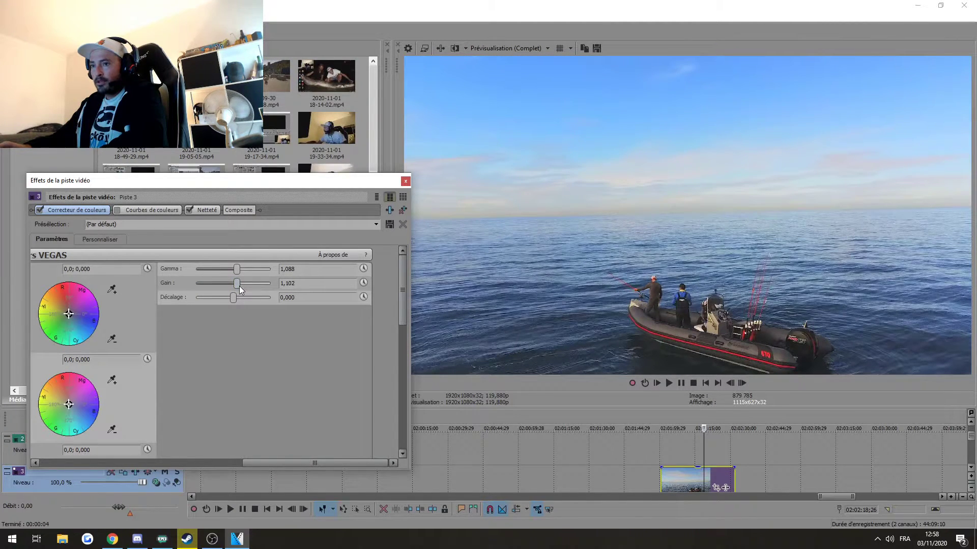
{"action": "left_click_drag", "start_coordinate": [212, 183], "coordinate": [221, 147]}
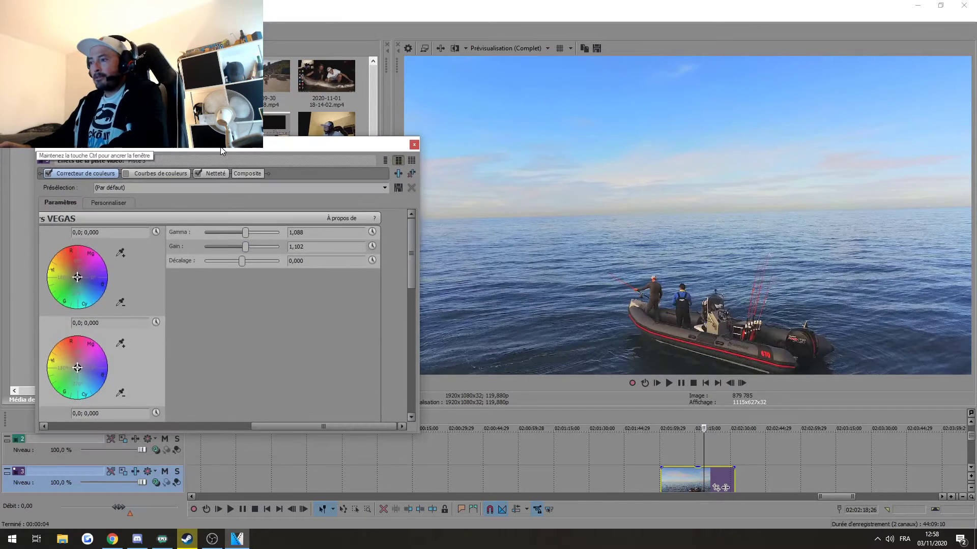
Check the adjusted gamma and gain on several boat shots of the drone clip.
{"action": "left_click", "coordinate": [676, 472]}
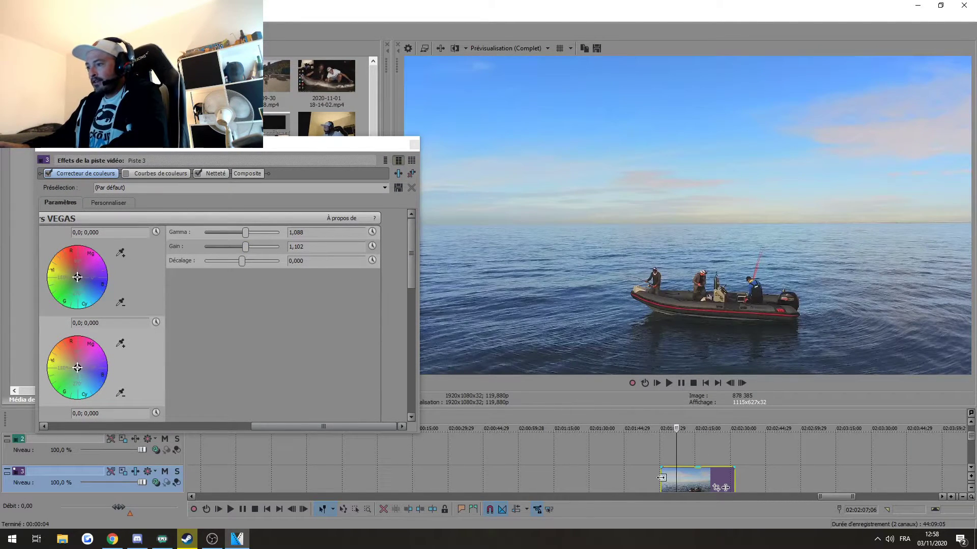
{"action": "left_click", "coordinate": [677, 477]}
{"action": "left_click", "coordinate": [689, 478]}
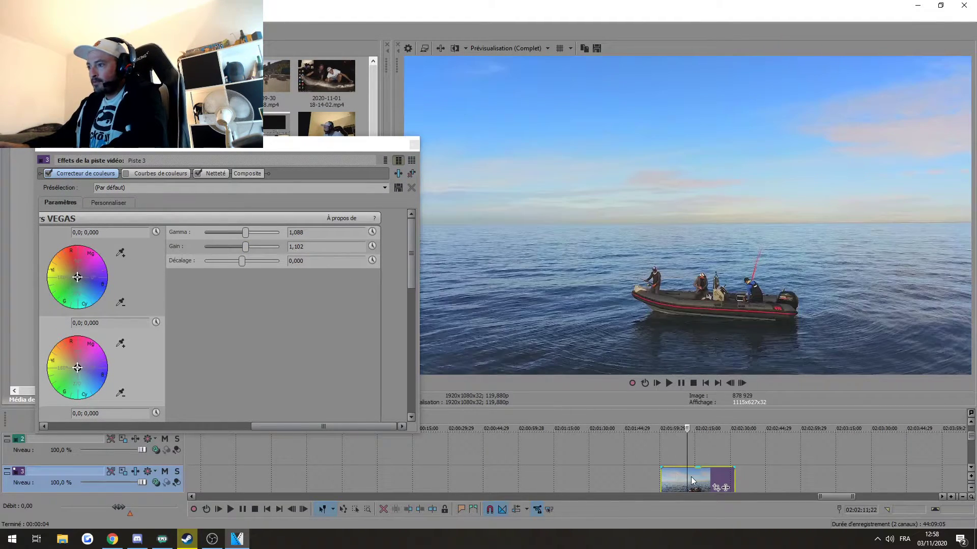
{"action": "left_click", "coordinate": [705, 475]}
{"action": "left_click", "coordinate": [706, 475]}
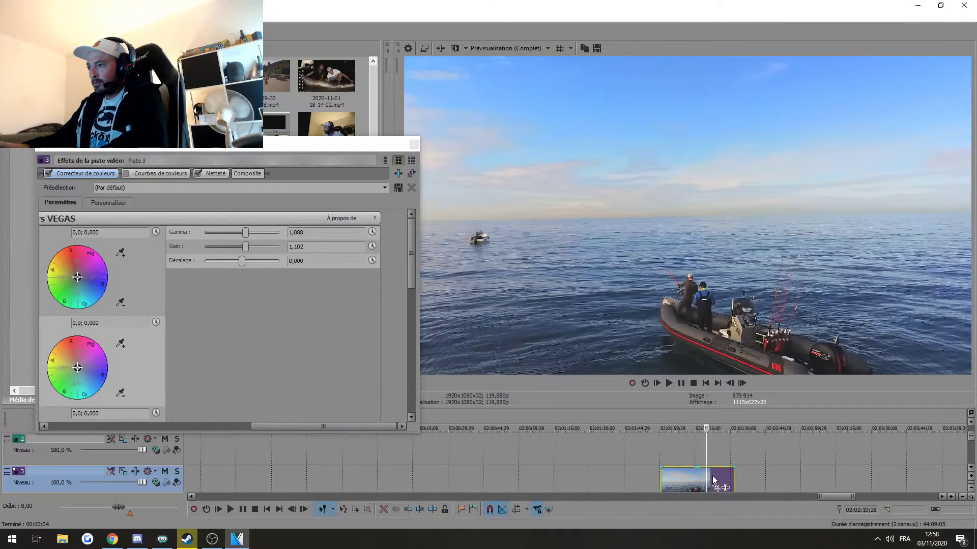
Review the colour-corrected drone clip from its last shots back to its start.
{"action": "left_click", "coordinate": [714, 475]}
{"action": "left_click", "coordinate": [718, 476]}
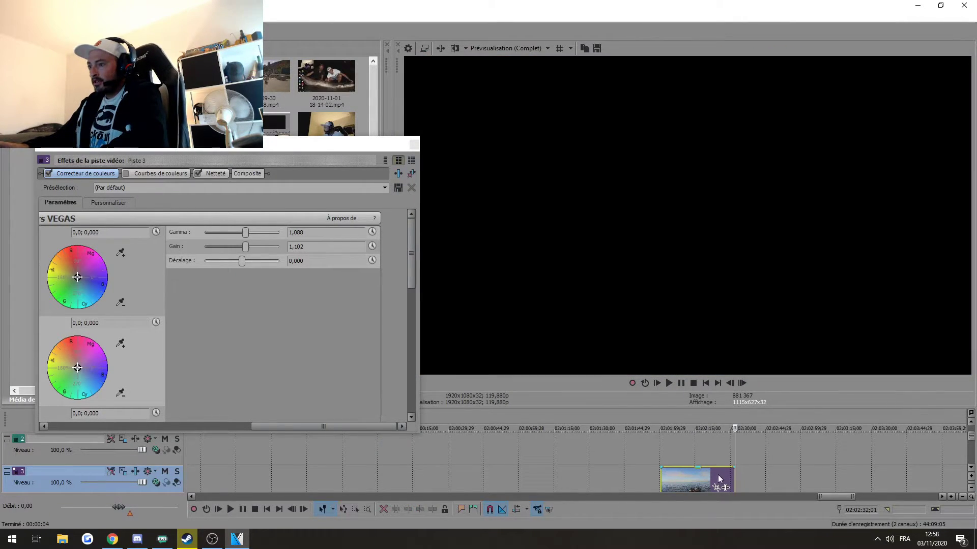
{"action": "left_click", "coordinate": [699, 477]}
{"action": "left_click", "coordinate": [686, 476]}
{"action": "left_click", "coordinate": [679, 475]}
{"action": "left_click", "coordinate": [674, 475]}
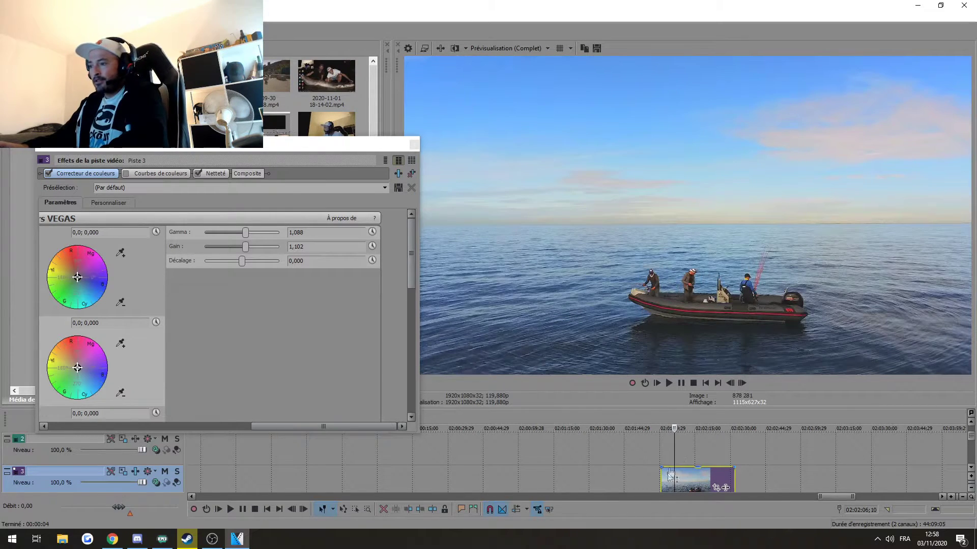
{"action": "key", "text": "Left"}
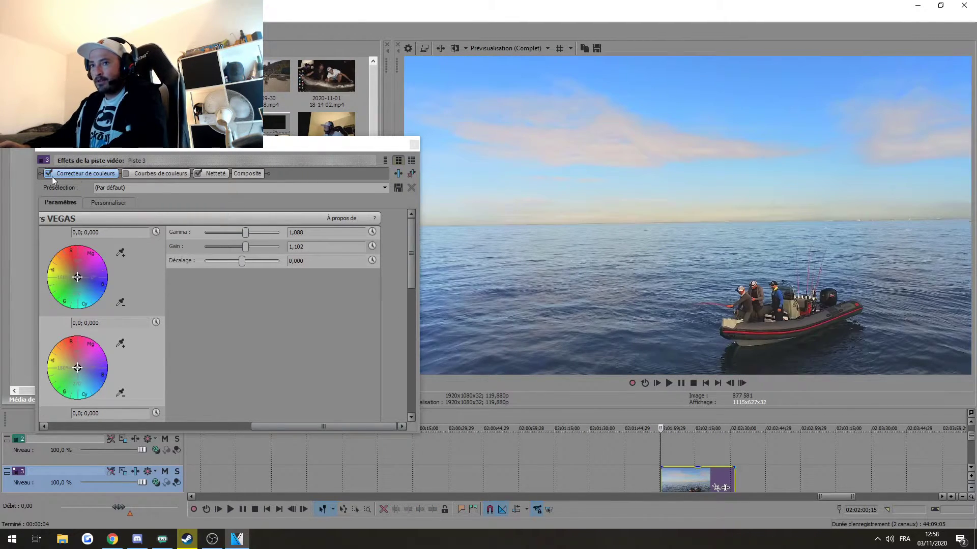
Disable the Correcteur de couleurs and examine the uncorrected shots throughout the drone clip, including the backlit one, returning to the start.
{"action": "left_click", "coordinate": [47, 175]}
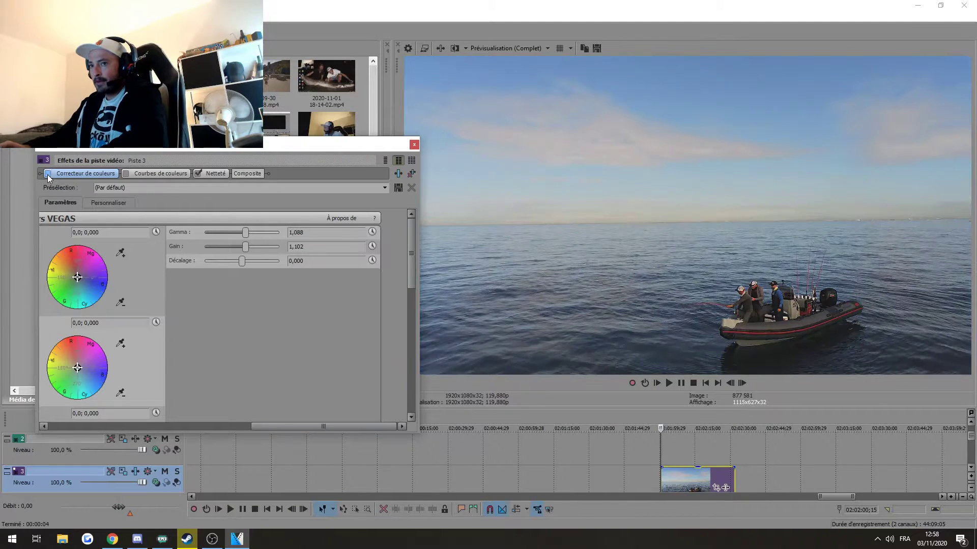
{"action": "left_click", "coordinate": [668, 481]}
{"action": "left_click", "coordinate": [675, 478]}
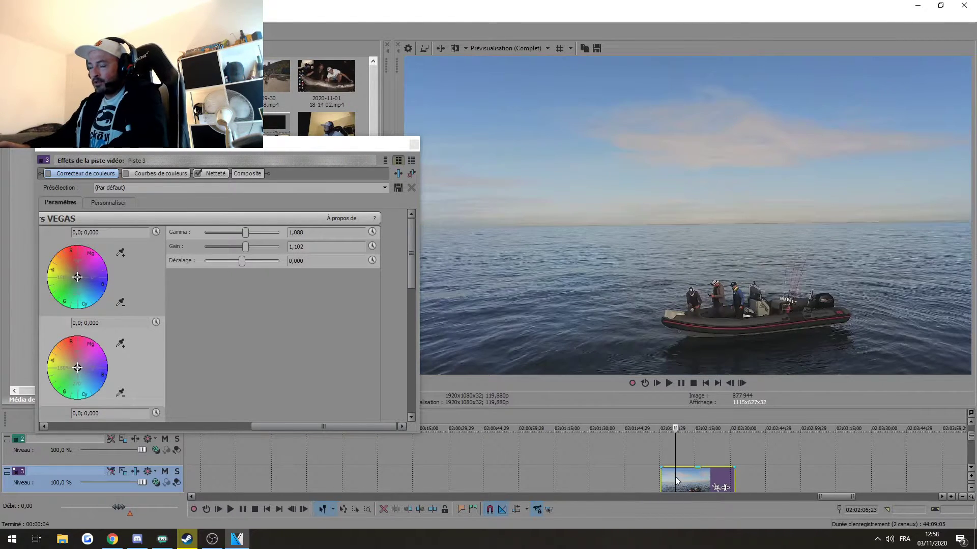
{"action": "left_click", "coordinate": [681, 476]}
{"action": "left_click", "coordinate": [690, 477]}
{"action": "left_click", "coordinate": [701, 477]}
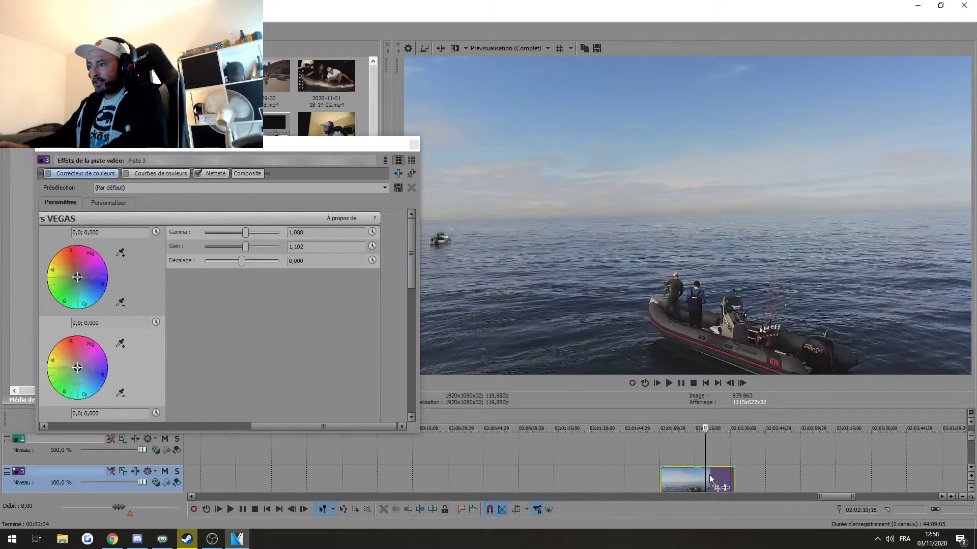
{"action": "left_click", "coordinate": [710, 475]}
{"action": "left_click", "coordinate": [718, 474]}
{"action": "left_click", "coordinate": [726, 474]}
{"action": "left_click", "coordinate": [721, 474]}
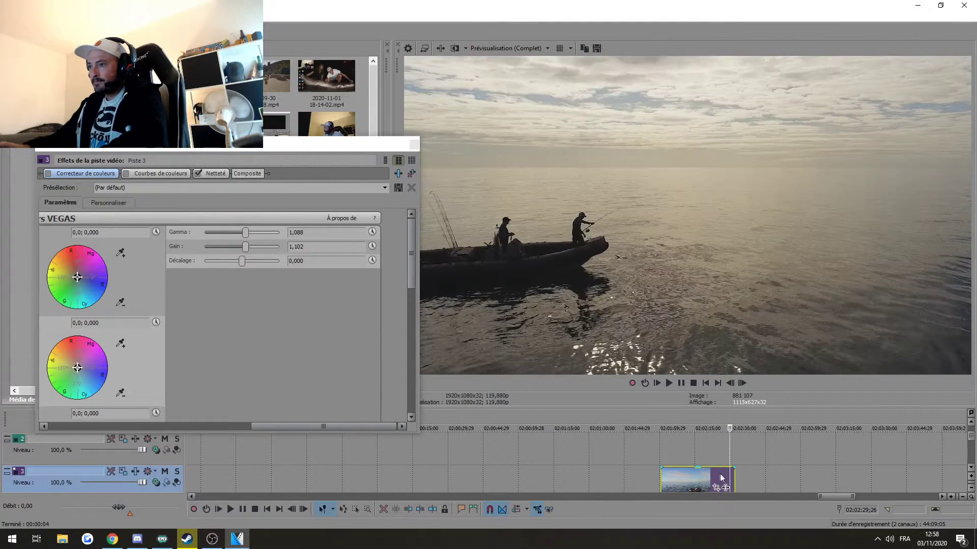
{"action": "left_click", "coordinate": [661, 479]}
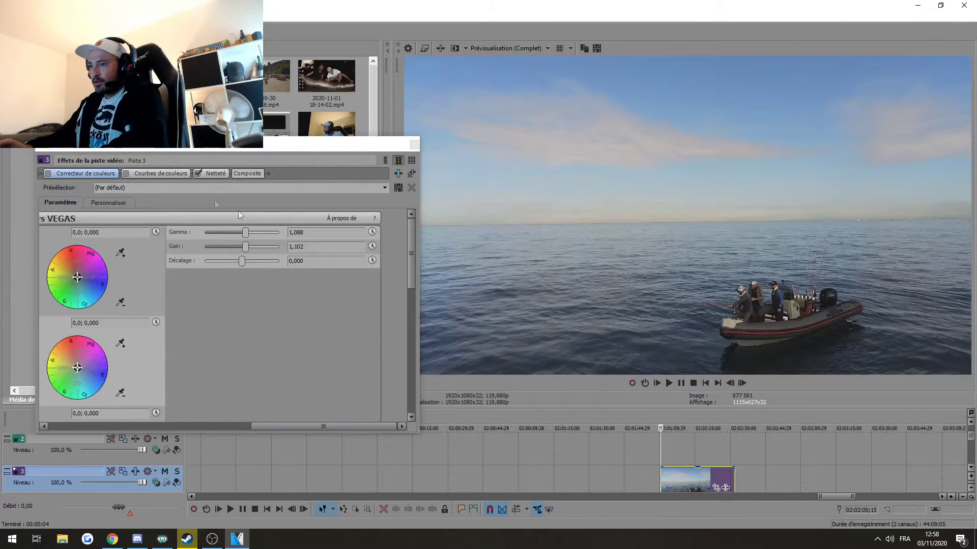
Re-enable the Correcteur de couleurs and check the corrected shots from the clip's start to the sunlit two-boat shot.
{"action": "left_click", "coordinate": [48, 174]}
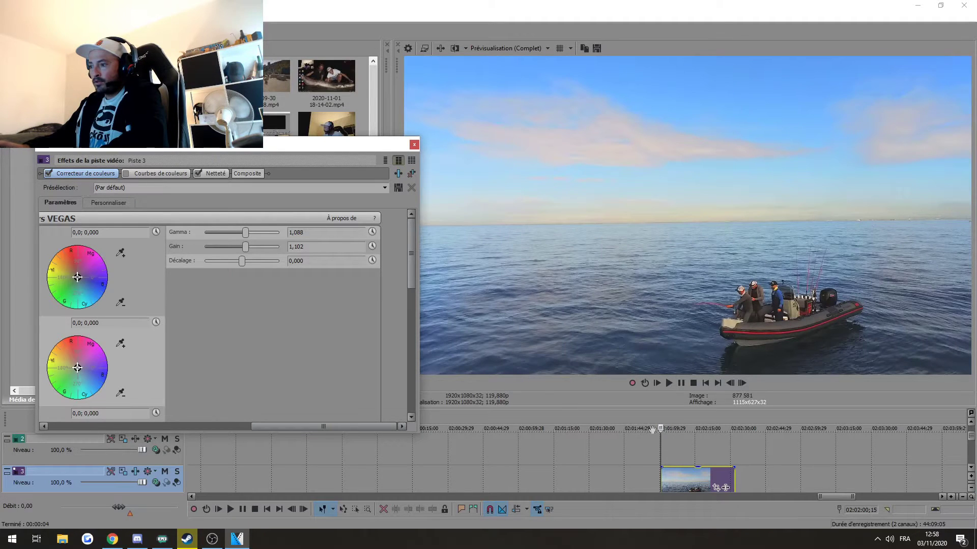
{"action": "left_click", "coordinate": [666, 480]}
{"action": "left_click", "coordinate": [689, 476]}
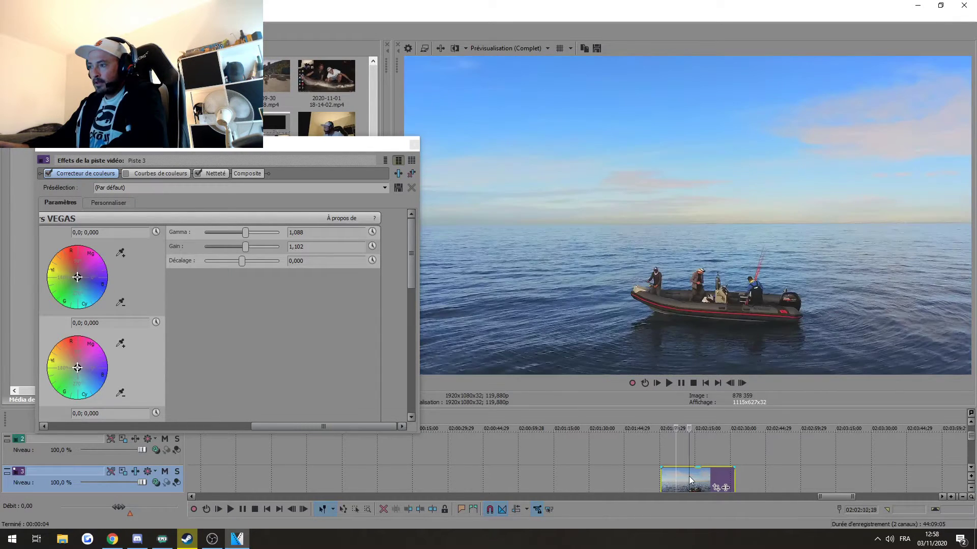
{"action": "left_click", "coordinate": [709, 475]}
{"action": "left_click", "coordinate": [719, 474]}
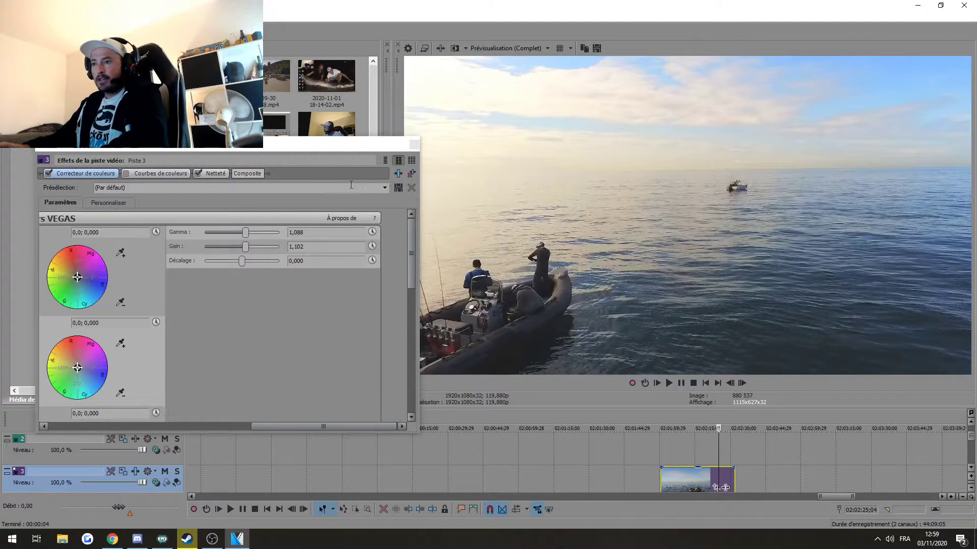
Open the Courbes de couleurs settings, move the effects window higher and preview the blue-sky boat shot at 02:02:13;18.
{"action": "left_click", "coordinate": [133, 175]}
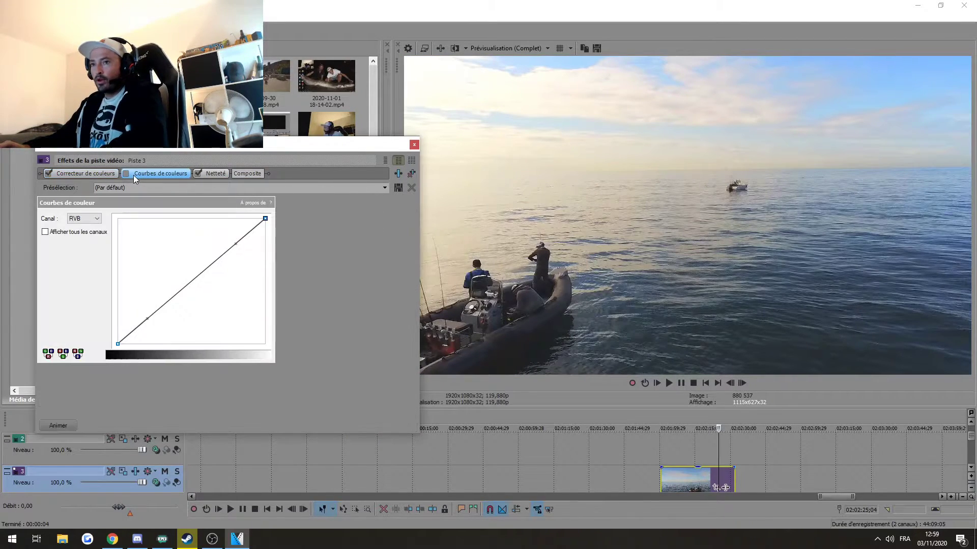
{"action": "scroll", "coordinate": [722, 483], "scroll_direction": "left", "scroll_amount": 5}
{"action": "scroll", "coordinate": [702, 458], "scroll_direction": "right", "scroll_amount": 3}
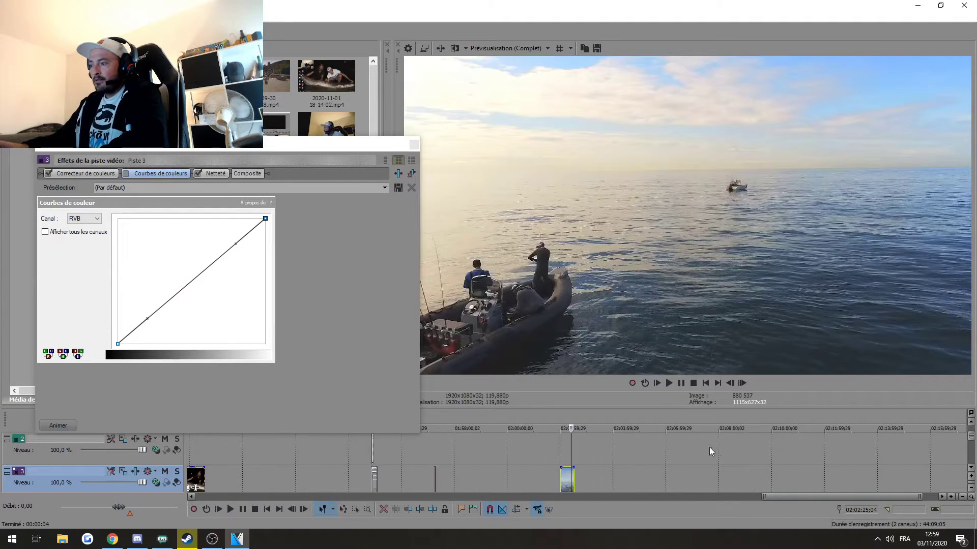
{"action": "scroll", "coordinate": [595, 467], "scroll_direction": "right", "scroll_amount": 2}
{"action": "scroll", "coordinate": [577, 469], "scroll_direction": "up", "scroll_amount": 3}
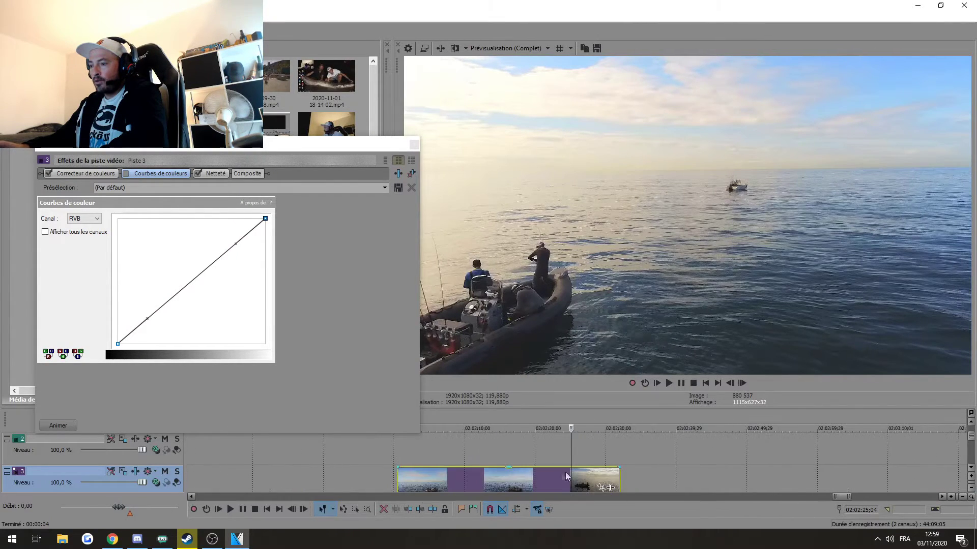
{"action": "left_click", "coordinate": [517, 478]}
{"action": "left_click", "coordinate": [505, 479]}
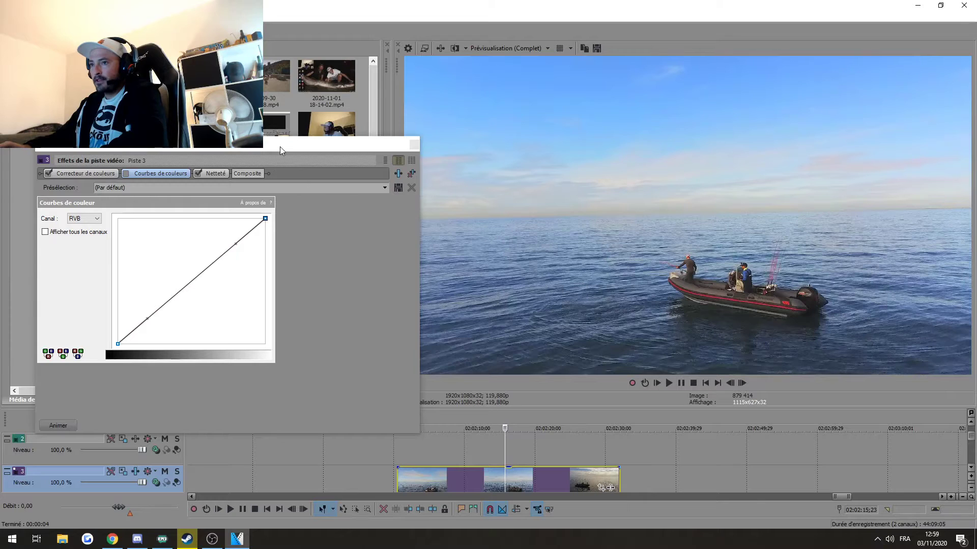
{"action": "left_click_drag", "start_coordinate": [280, 146], "coordinate": [262, 125]}
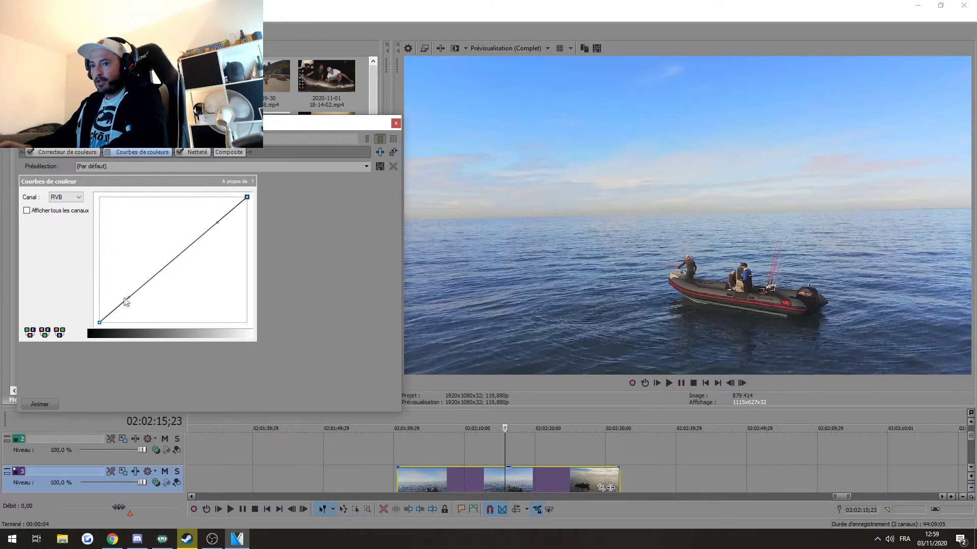
{"action": "left_click", "coordinate": [483, 480]}
{"action": "left_click", "coordinate": [490, 481]}
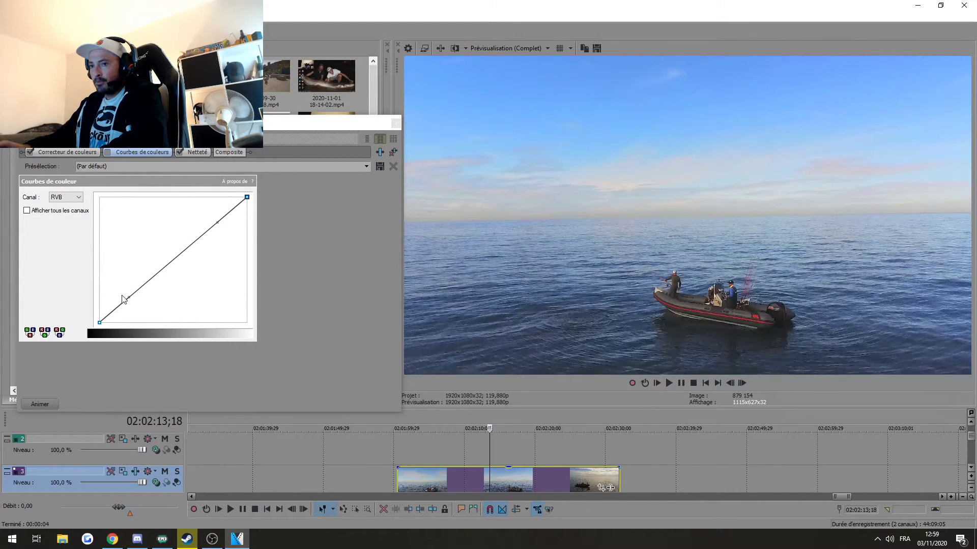
Enable Courbes de couleurs, pull the RVB curve's shadow handle up and its highlight handle down, and leave the effect disabled.
{"action": "left_click", "coordinate": [108, 153]}
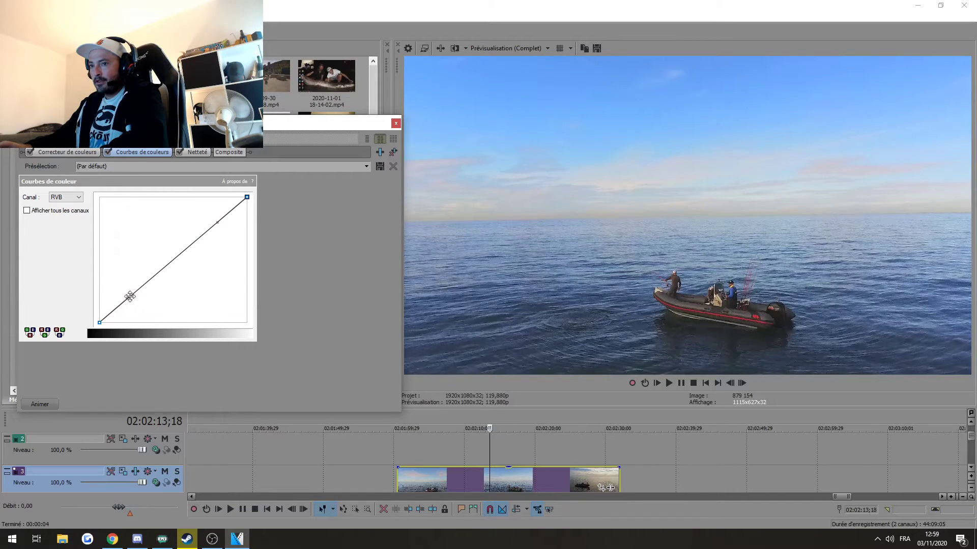
{"action": "left_click_drag", "start_coordinate": [130, 296], "coordinate": [155, 267]}
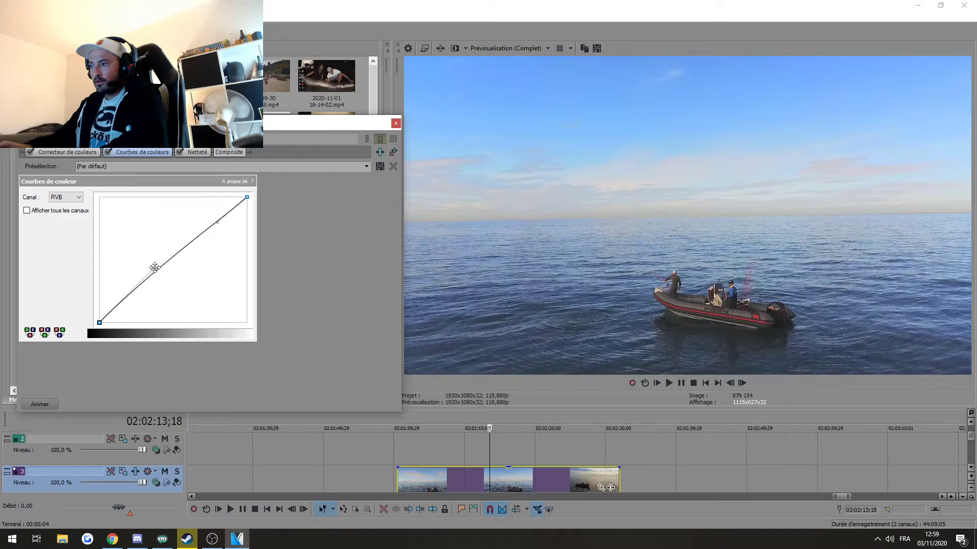
{"action": "mouse_move", "coordinate": [220, 220]}
{"action": "left_mouse_down"}
{"action": "mouse_move", "coordinate": [218, 247]}
{"action": "mouse_move", "coordinate": [200, 216]}
{"action": "mouse_move", "coordinate": [231, 236]}
{"action": "mouse_move", "coordinate": [213, 212]}
{"action": "mouse_move", "coordinate": [210, 236]}
{"action": "left_mouse_up"}
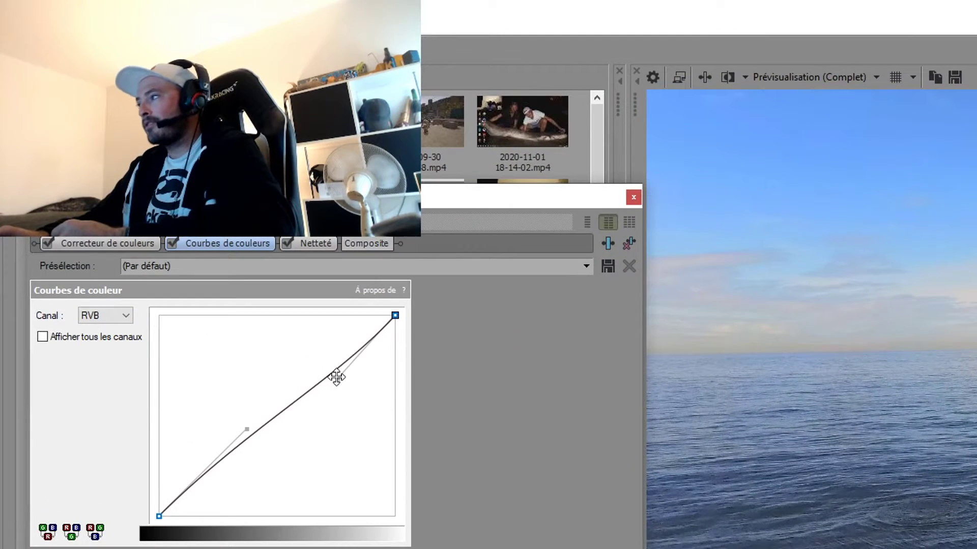
{"action": "left_click", "coordinate": [173, 244]}
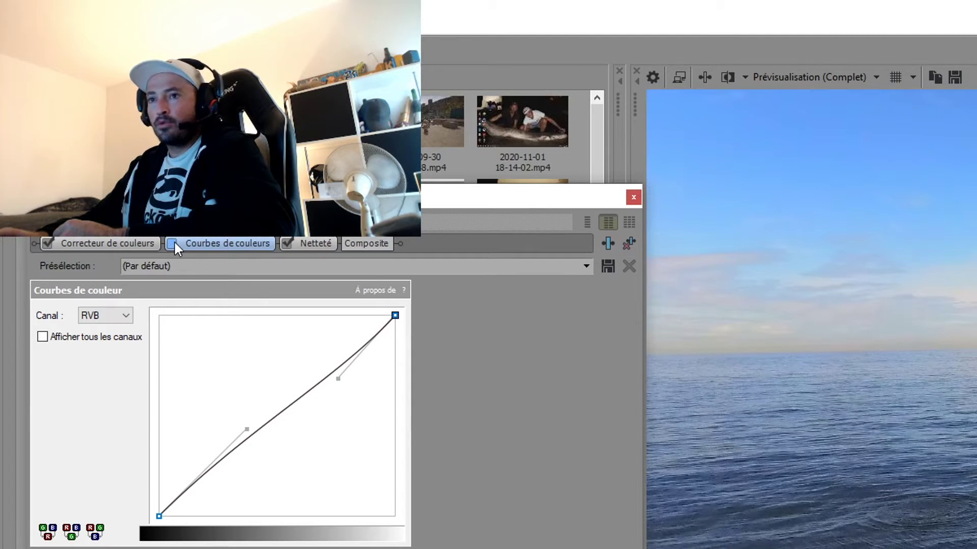
Check the Correcteur de couleurs and Netteté settings and compare the shot with and without each effect, leaving both enabled.
{"action": "left_click", "coordinate": [93, 244]}
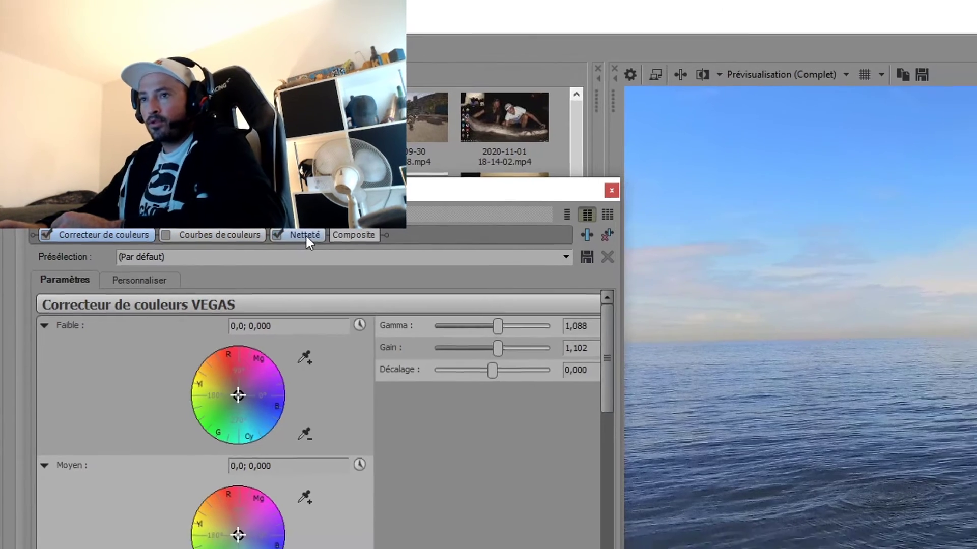
{"action": "left_click", "coordinate": [313, 244]}
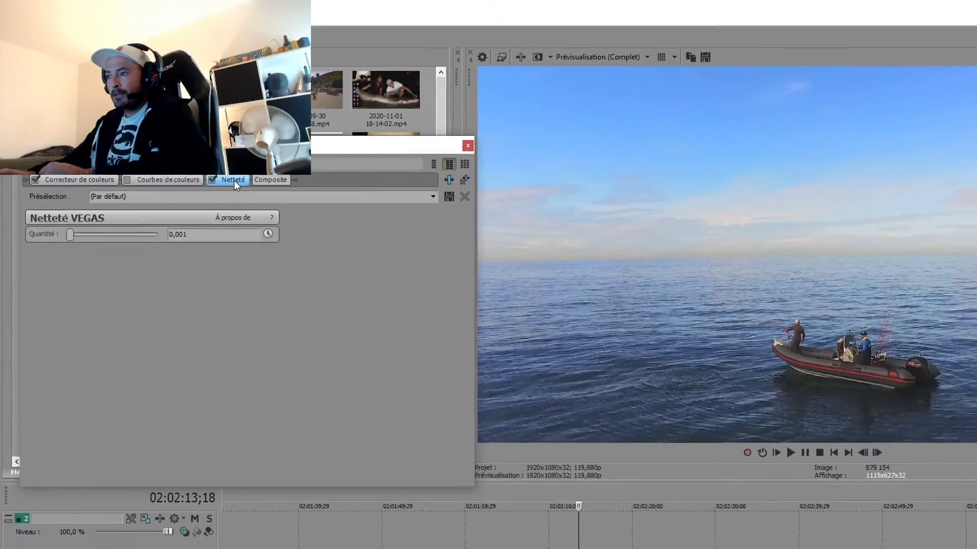
{"action": "left_click", "coordinate": [66, 243]}
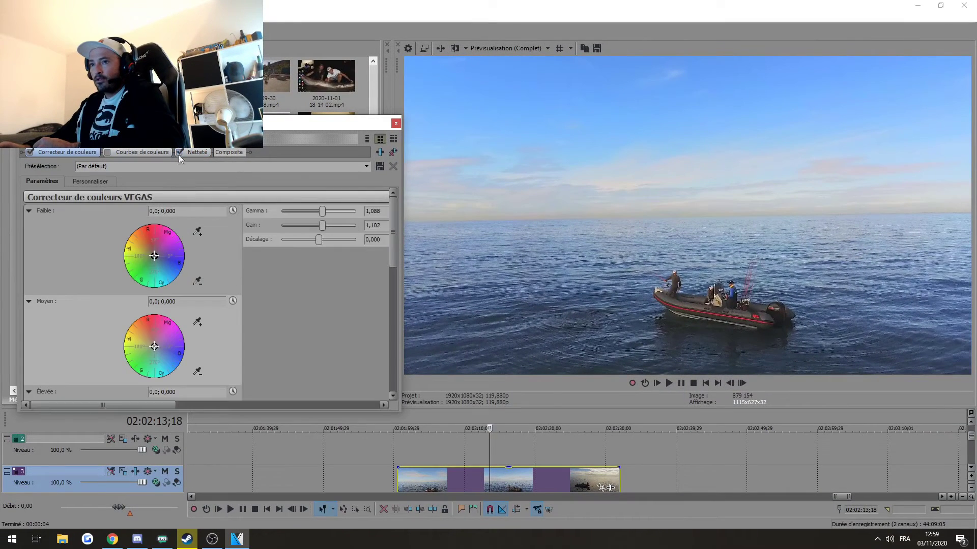
{"action": "left_click", "coordinate": [180, 152]}
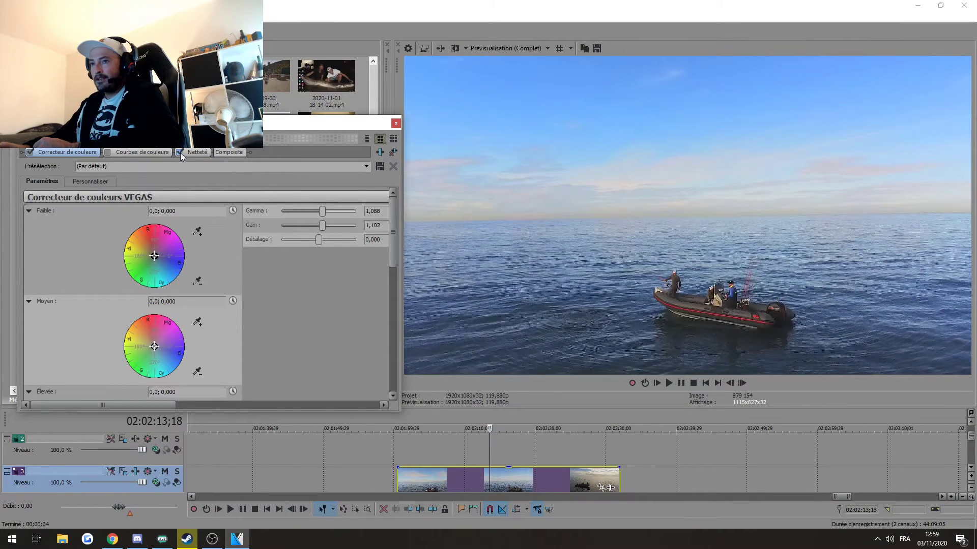
{"action": "left_click", "coordinate": [30, 152]}
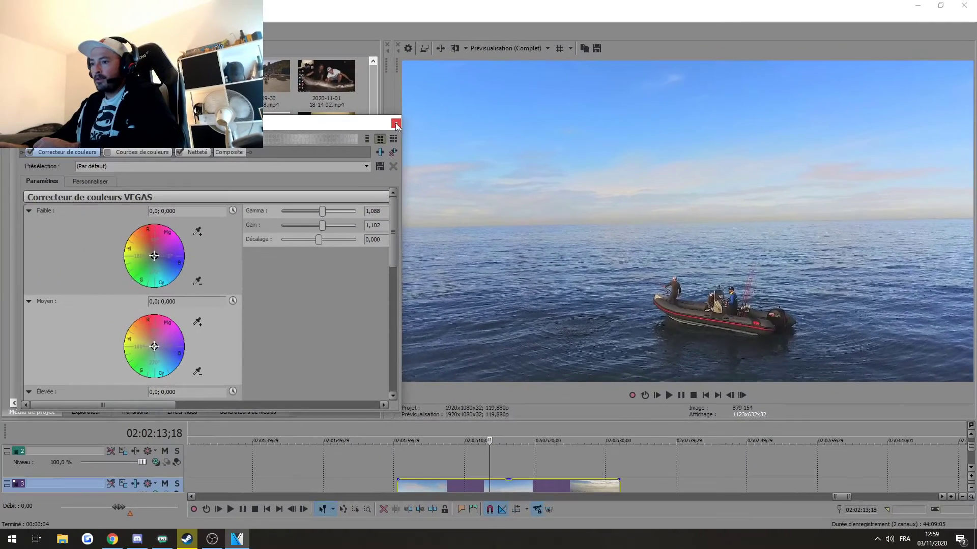
Close the track effects window and enlarge the timeline area to show all the tracks.
{"action": "left_click", "coordinate": [135, 130]}
{"action": "left_click_drag", "start_coordinate": [554, 427], "coordinate": [509, 291]}
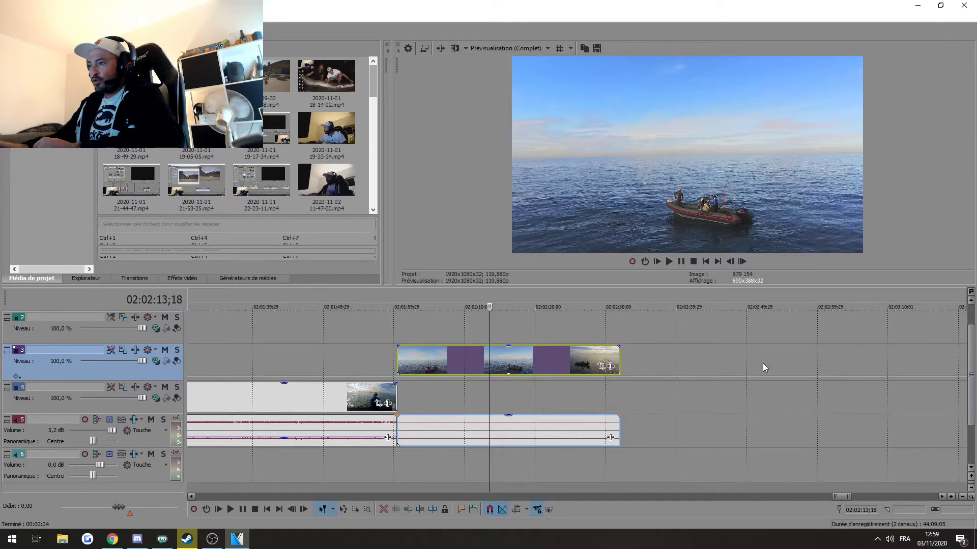
Inspect several shots of the onboard fishing clip on track 4, just before the drone clip.
{"action": "scroll", "coordinate": [481, 356], "scroll_direction": "down", "scroll_amount": 10}
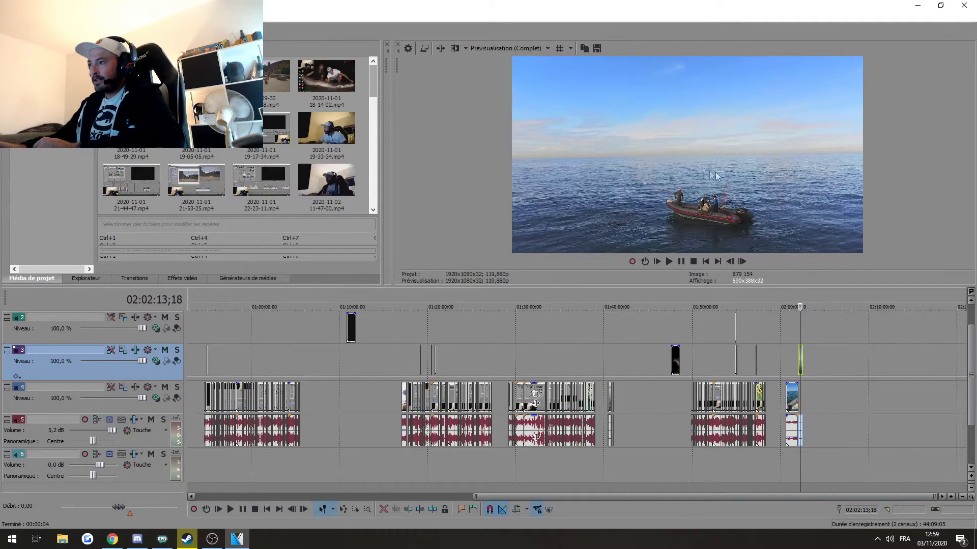
{"action": "scroll", "coordinate": [793, 356], "scroll_direction": "up", "scroll_amount": 6}
{"action": "left_click", "coordinate": [389, 393]}
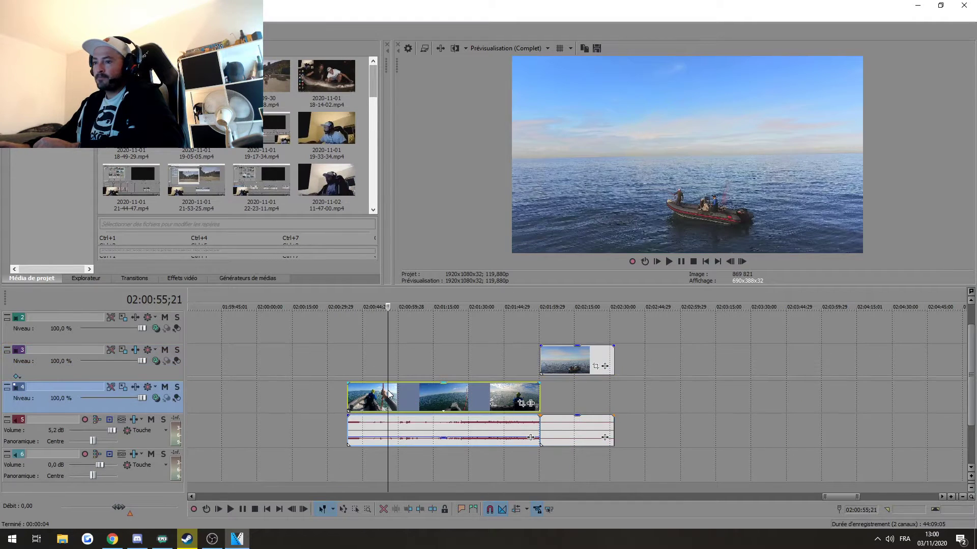
{"action": "scroll", "coordinate": [399, 398], "scroll_direction": "up", "scroll_amount": 3}
{"action": "left_click", "coordinate": [454, 405]}
{"action": "left_click", "coordinate": [512, 404]}
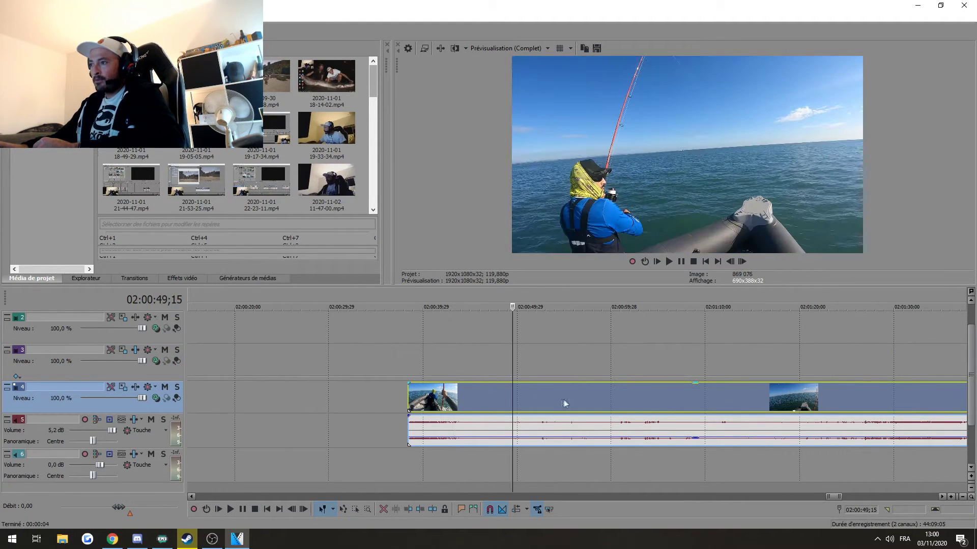
{"action": "left_click", "coordinate": [565, 404]}
{"action": "left_click", "coordinate": [628, 401]}
{"action": "scroll", "coordinate": [636, 399], "scroll_direction": "down", "scroll_amount": 4}
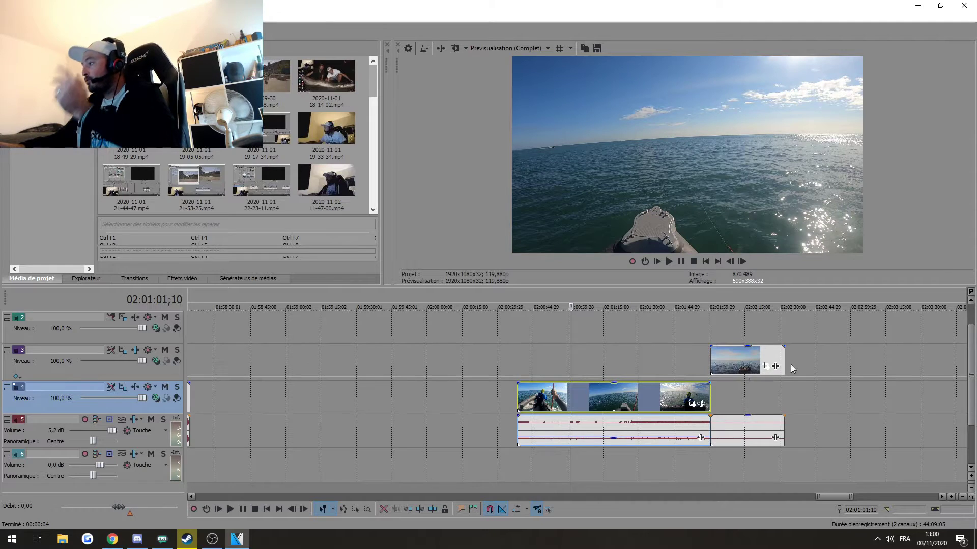
Compare the look of the onboard fishing clip on track 4 with the corrected drone clip on track 3.
{"action": "left_click", "coordinate": [552, 407]}
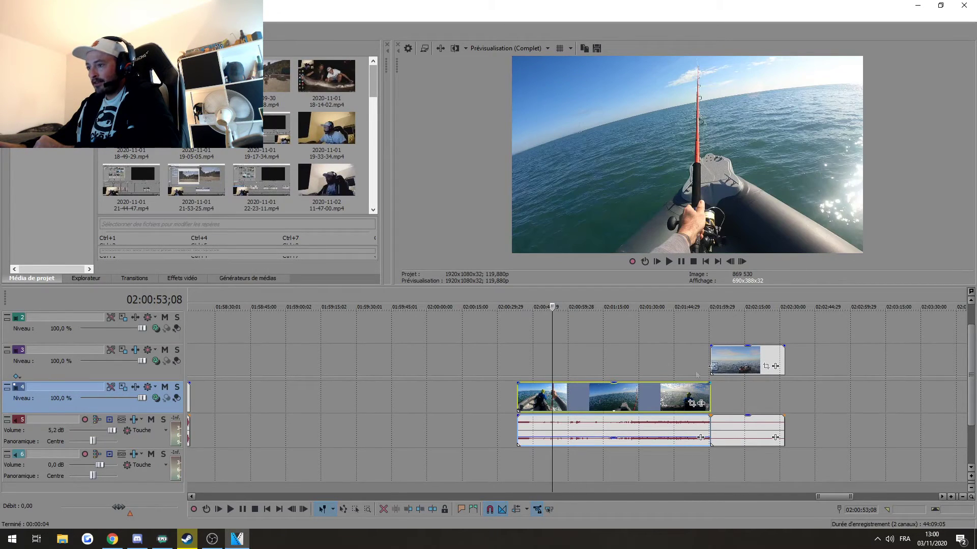
{"action": "left_click", "coordinate": [732, 361]}
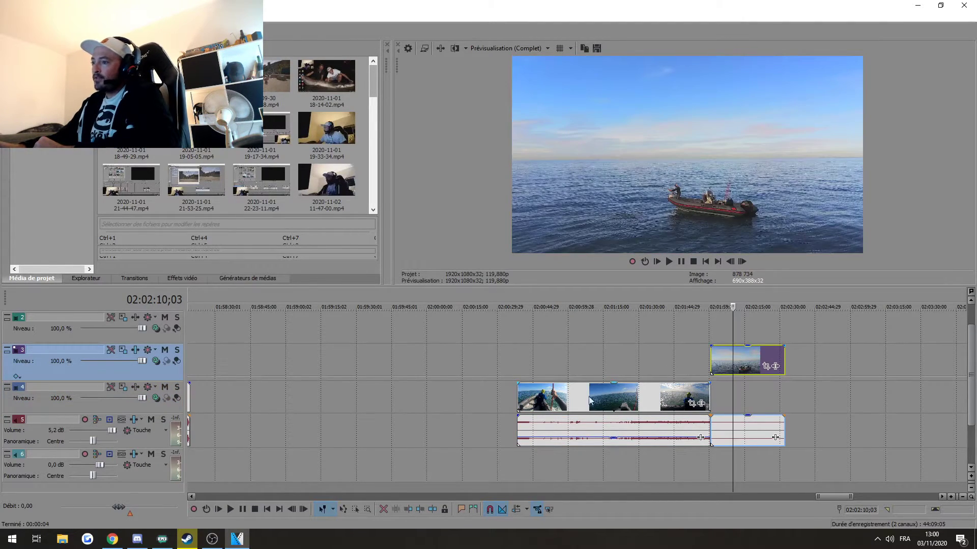
{"action": "left_click", "coordinate": [572, 398]}
{"action": "left_click", "coordinate": [537, 399]}
{"action": "left_click", "coordinate": [555, 399]}
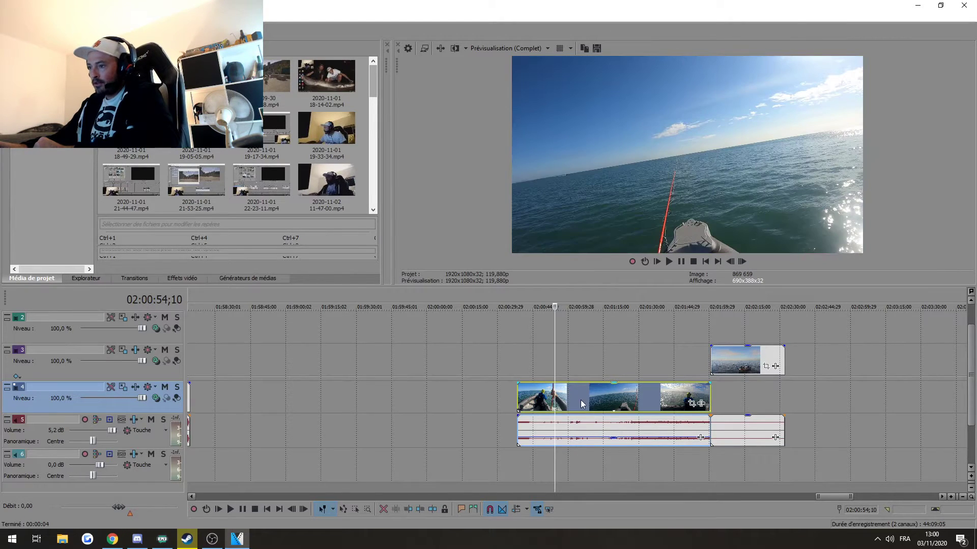
{"action": "left_click", "coordinate": [580, 399]}
{"action": "key", "text": "space"}
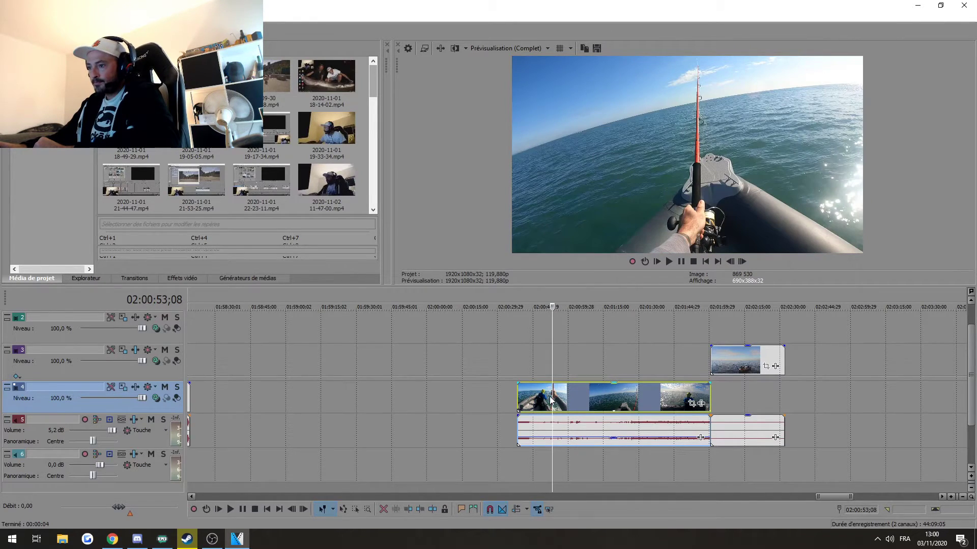
Add the Correcteur de couleurs, Courbes de couleurs and Netteté effects to video track 4.
{"action": "left_click", "coordinate": [135, 387]}
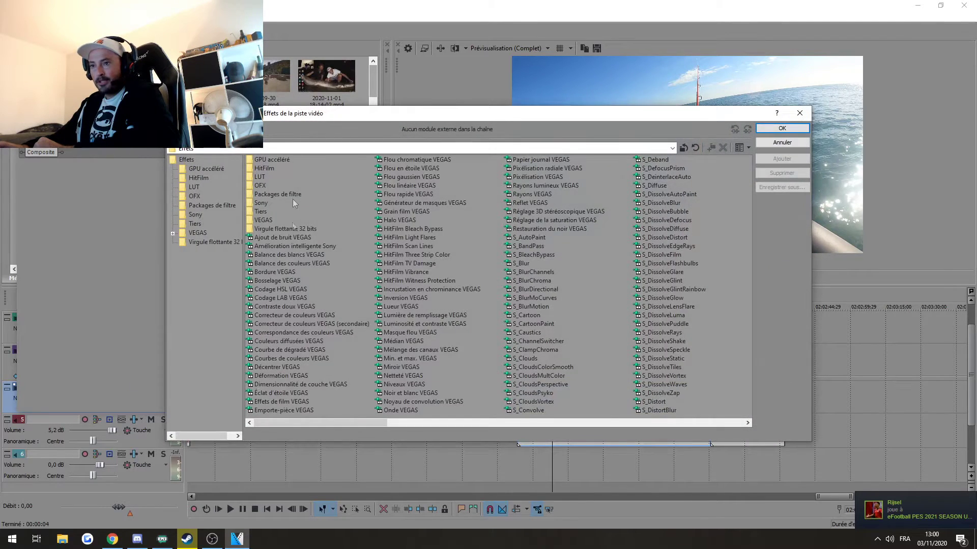
{"action": "left_click", "coordinate": [294, 315]}
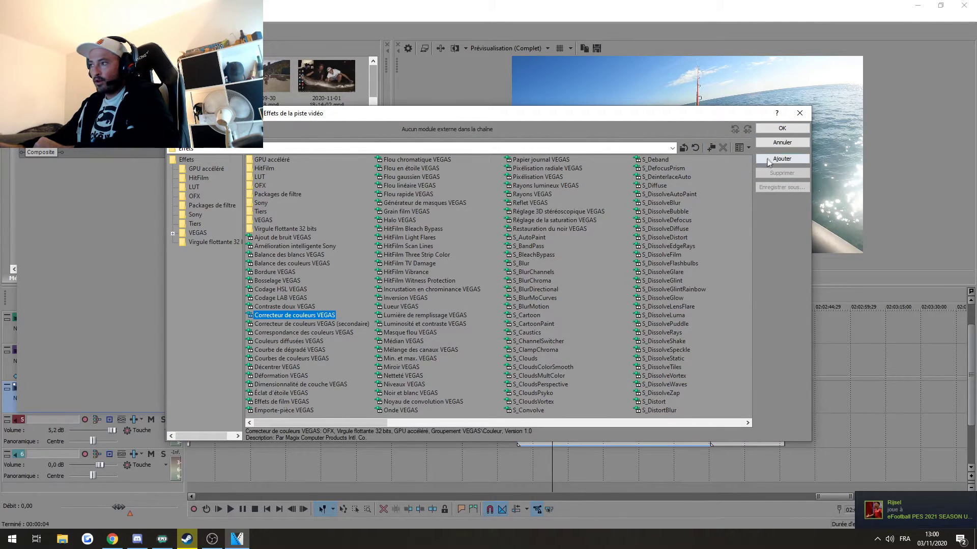
{"action": "left_click", "coordinate": [306, 358]}
{"action": "left_click", "coordinate": [782, 158]}
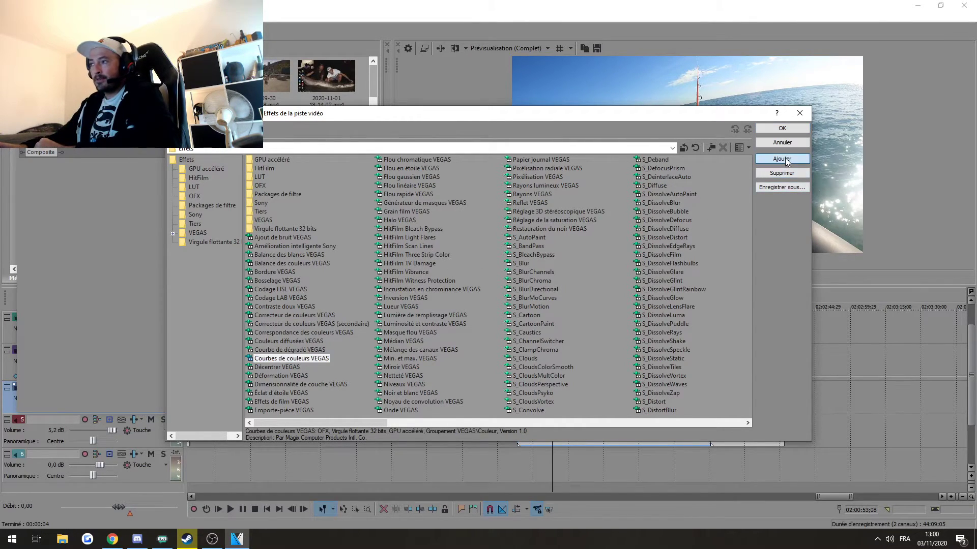
{"action": "left_click", "coordinate": [407, 375]}
{"action": "left_click", "coordinate": [782, 158]}
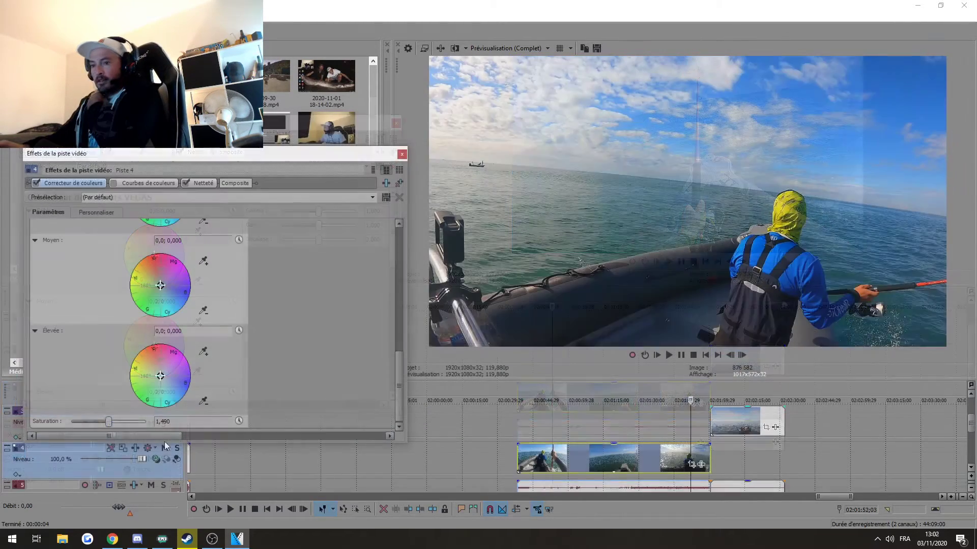
Set both Gamma and Gain to 1,061 in the Correcteur de couleurs effect of track 4.
{"action": "left_click_drag", "start_coordinate": [164, 442], "coordinate": [396, 253]}
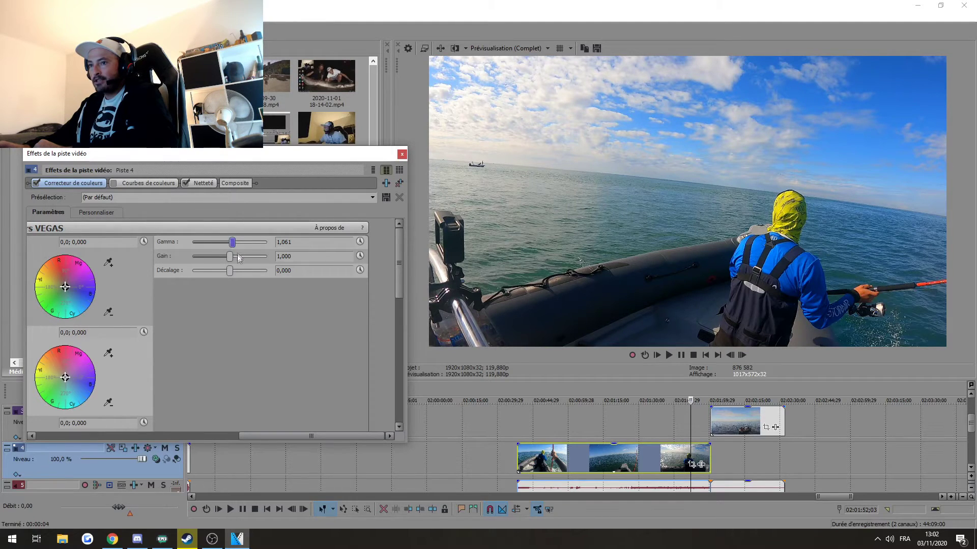
{"action": "left_click_drag", "start_coordinate": [230, 259], "coordinate": [231, 258]}
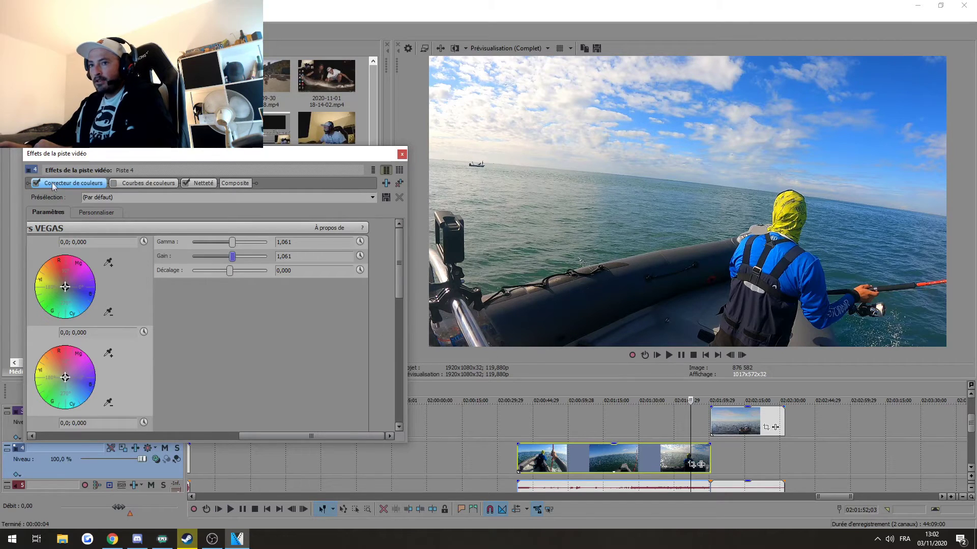
Compare shots near the start of the onboard fishing clip with and without Correcteur de couleurs, leaving the effect enabled.
{"action": "left_click", "coordinate": [518, 464]}
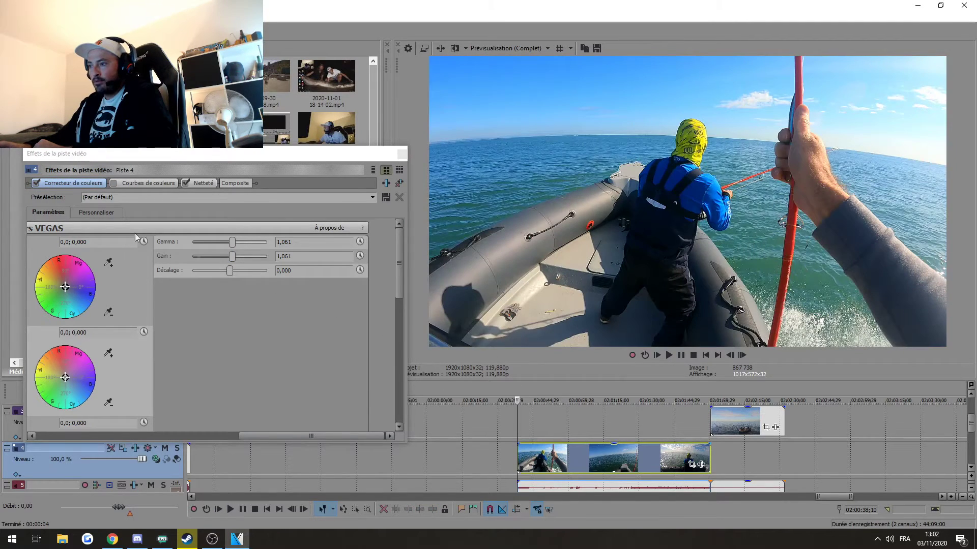
{"action": "left_click", "coordinate": [38, 182]}
{"action": "left_click", "coordinate": [537, 458]}
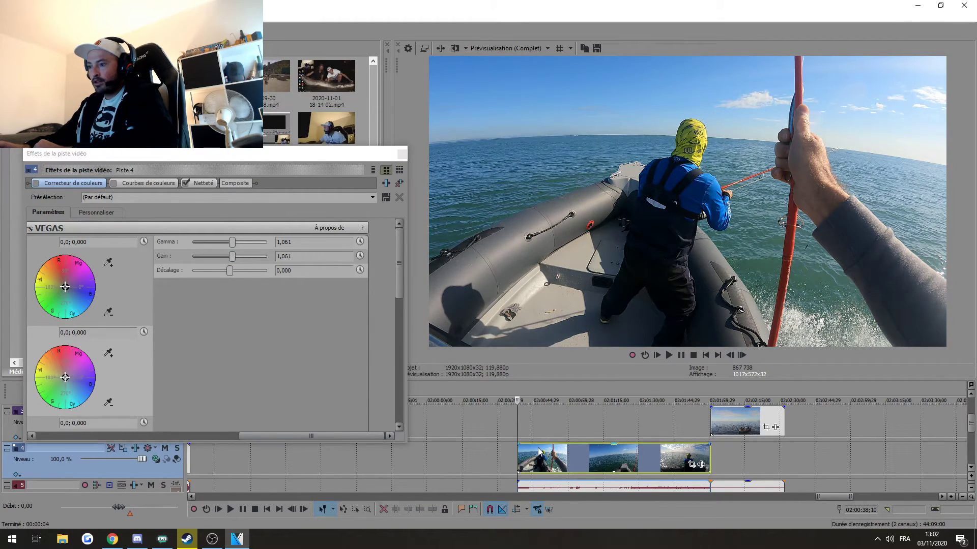
{"action": "left_click", "coordinate": [565, 452]}
{"action": "left_click", "coordinate": [557, 457]}
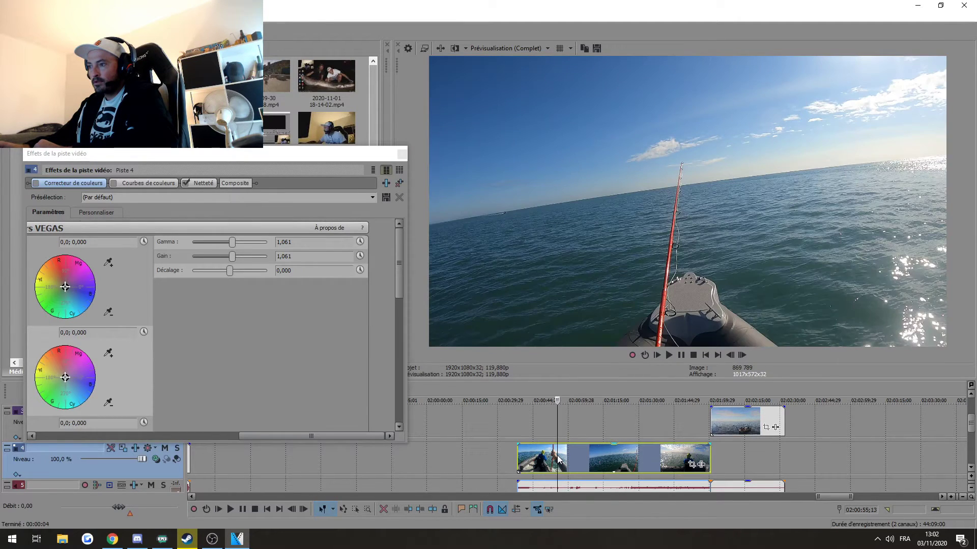
{"action": "left_click", "coordinate": [552, 459]}
{"action": "left_click", "coordinate": [549, 457]}
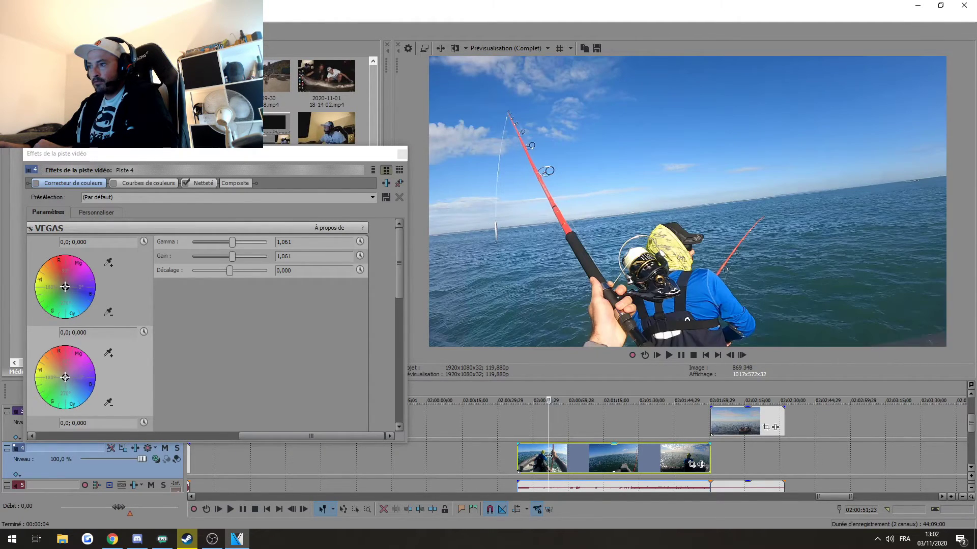
{"action": "left_click", "coordinate": [36, 184]}
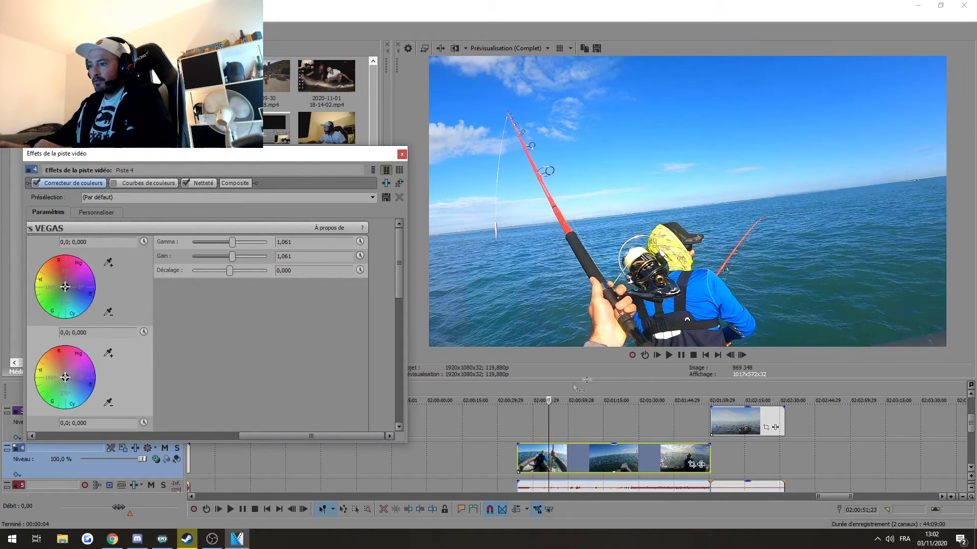
Inspect the corrected look in the middle and end of the onboard fishing clip and against the drone clip.
{"action": "left_click", "coordinate": [604, 401]}
{"action": "left_click", "coordinate": [656, 458]}
{"action": "left_click", "coordinate": [670, 458]}
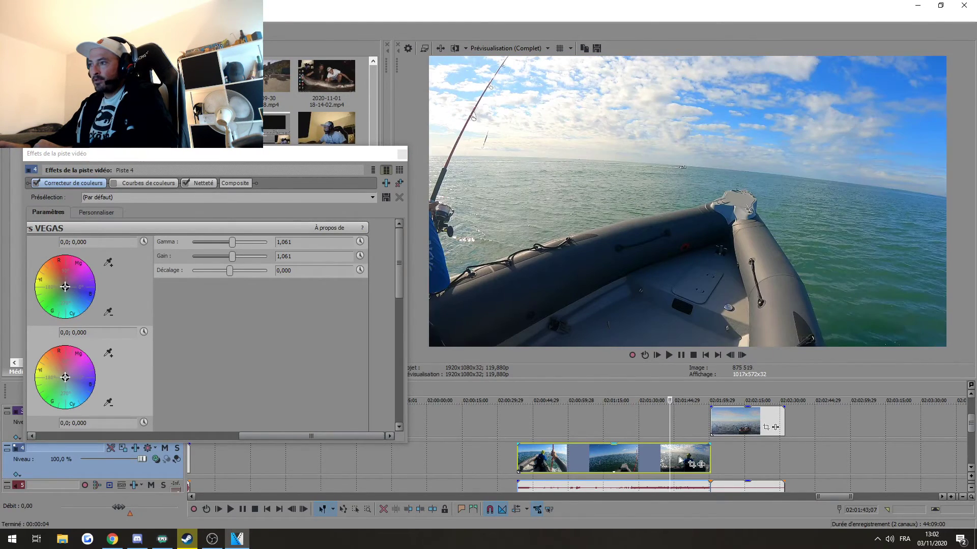
{"action": "left_click", "coordinate": [681, 458]}
{"action": "left_click", "coordinate": [691, 458]}
{"action": "left_click", "coordinate": [765, 458]}
{"action": "left_click", "coordinate": [747, 458]}
{"action": "left_click", "coordinate": [617, 458]}
{"action": "left_click", "coordinate": [643, 458]}
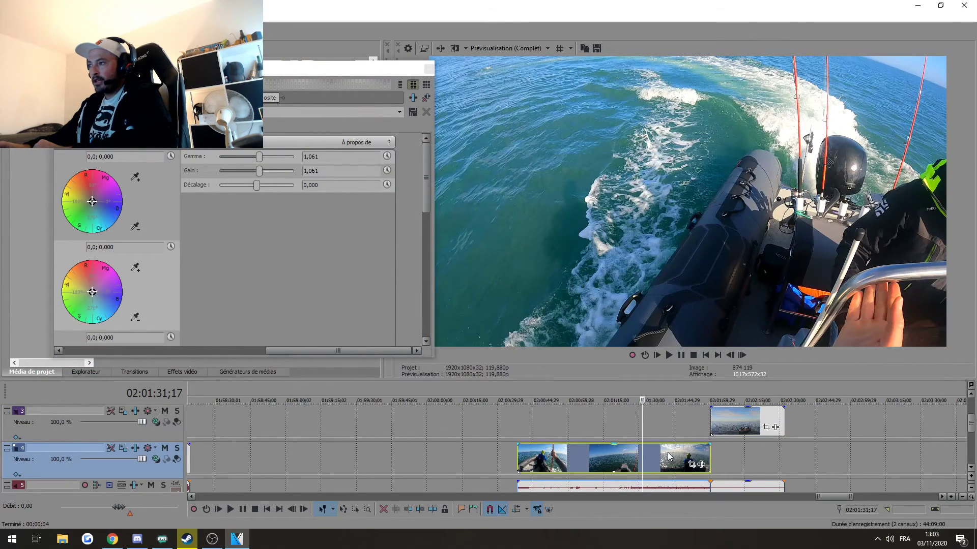